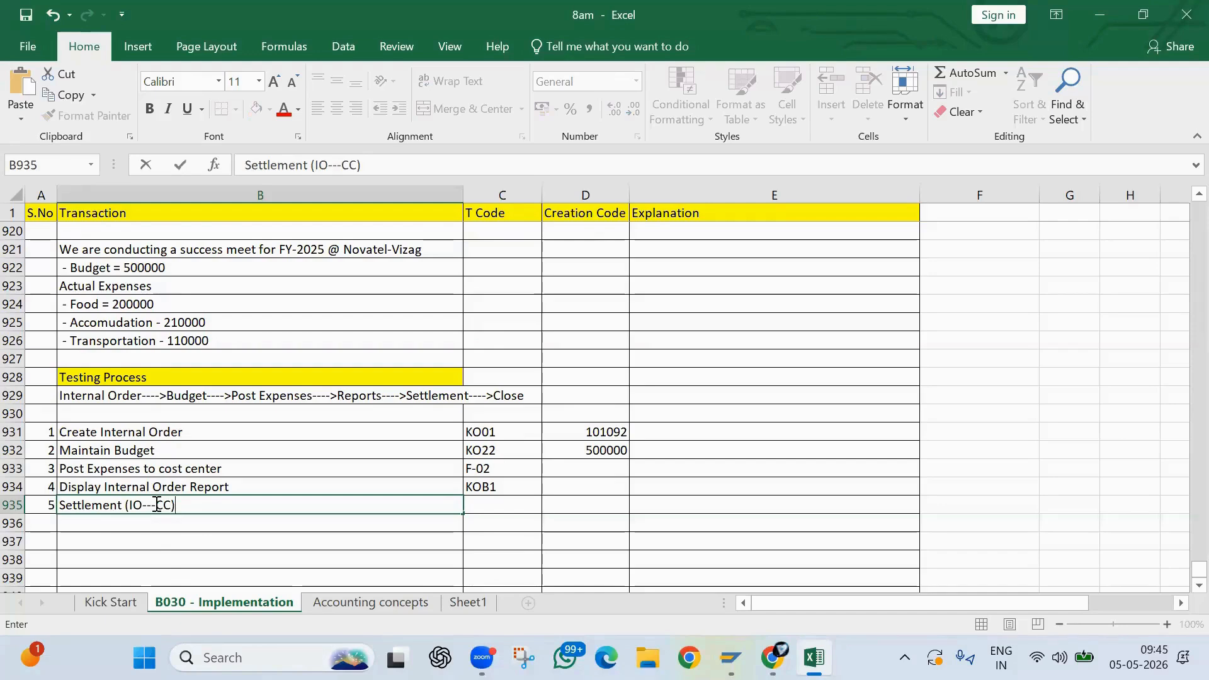
# - Enter KO88 as the T code for the Settlement (IO---CC) row in the testing process list
pyautogui.moveTo(157, 505); pyautogui.dragTo(187, 505)
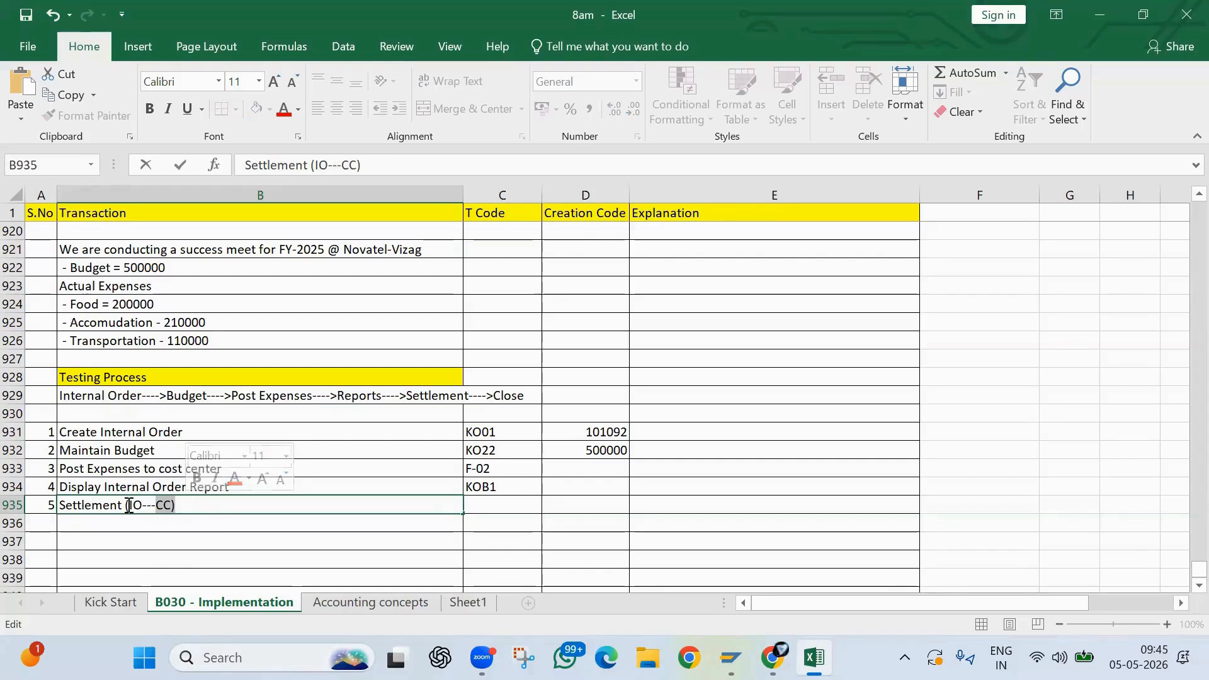
pyautogui.moveTo(129, 506); pyautogui.dragTo(180, 512)
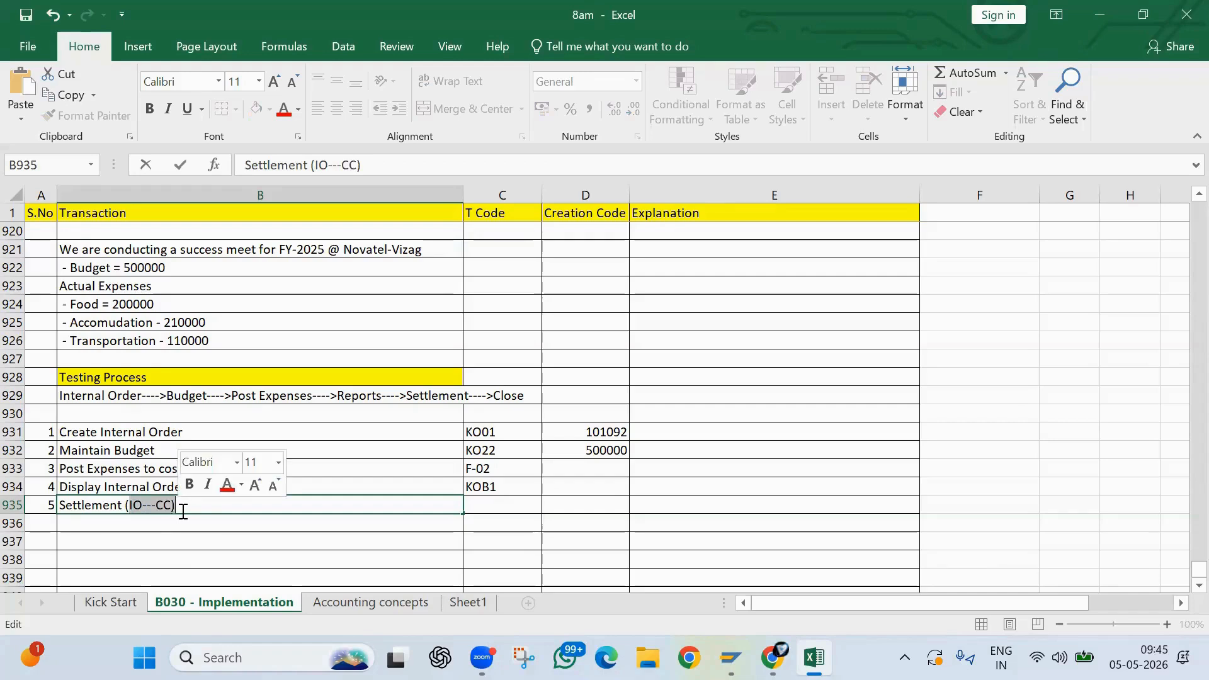
pyautogui.press('Escape')
pyautogui.hotkey('alt', 'Tab')
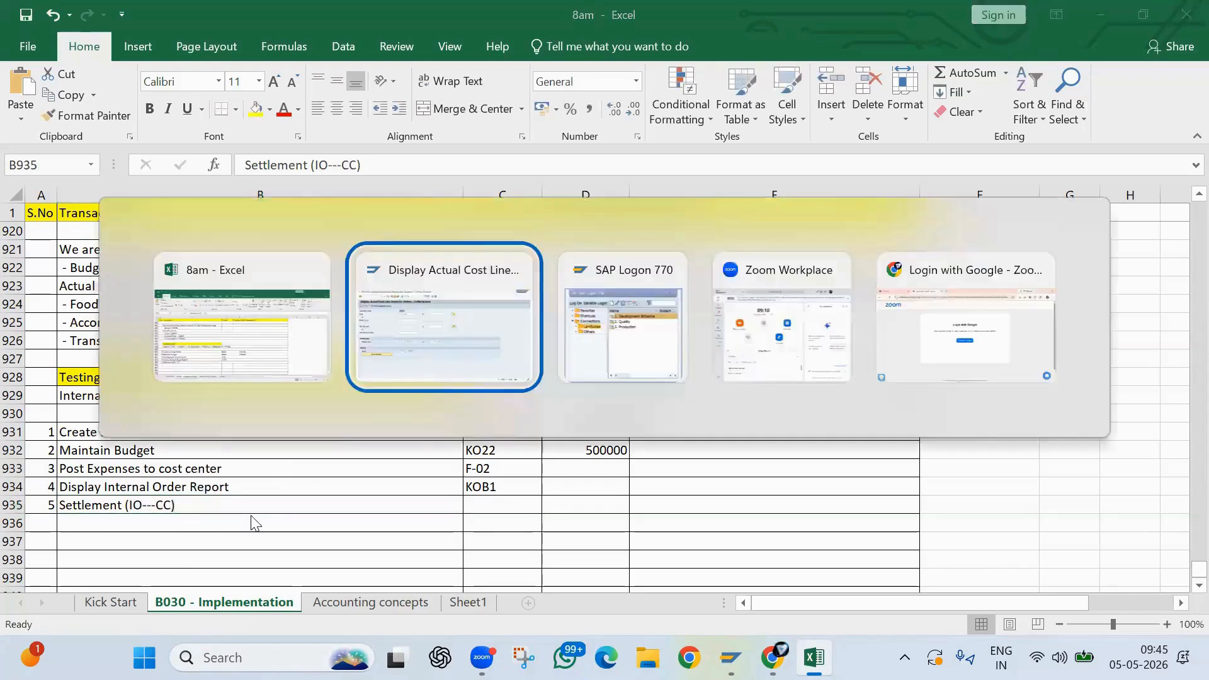
pyautogui.hotkey('alt', 'Tab')
pyautogui.click(480, 507)
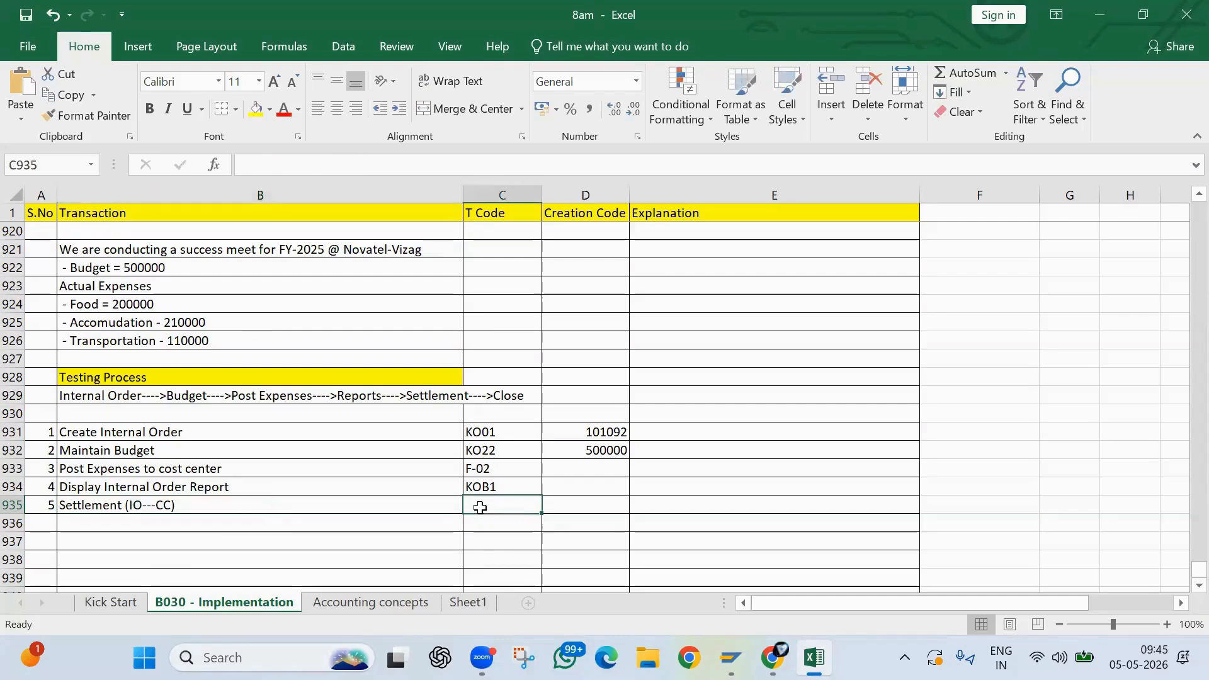
pyautogui.write('O')
pyautogui.press('BackSpace')
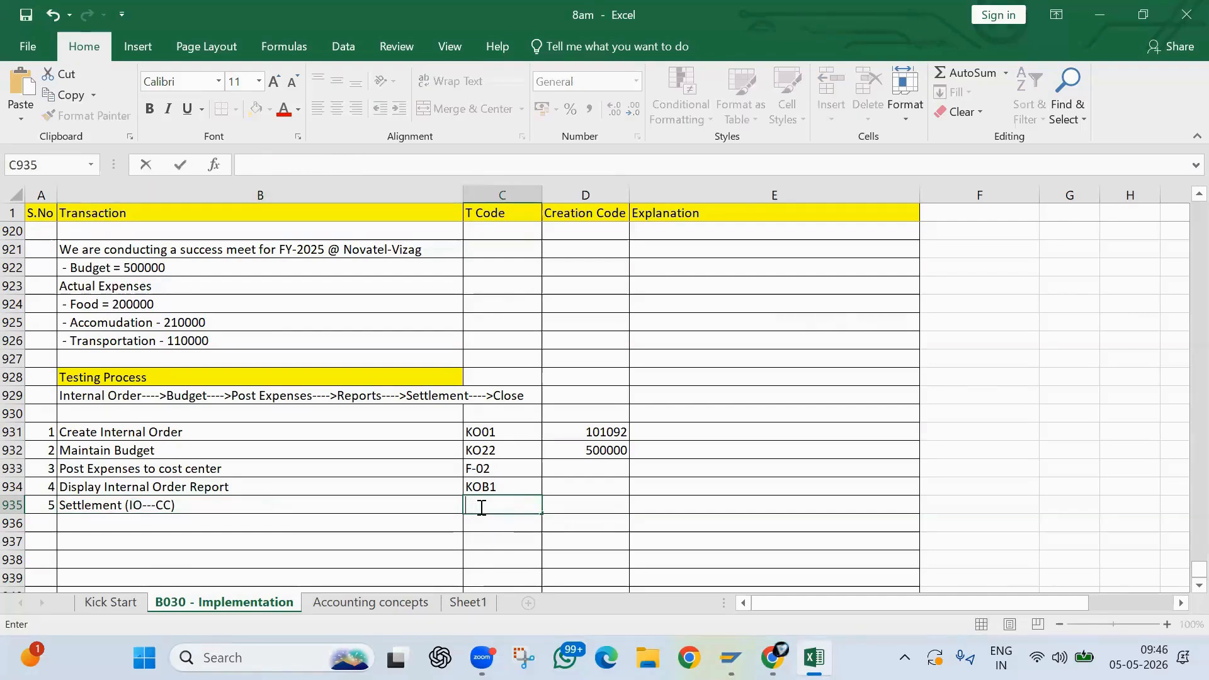
pyautogui.write('KO88')
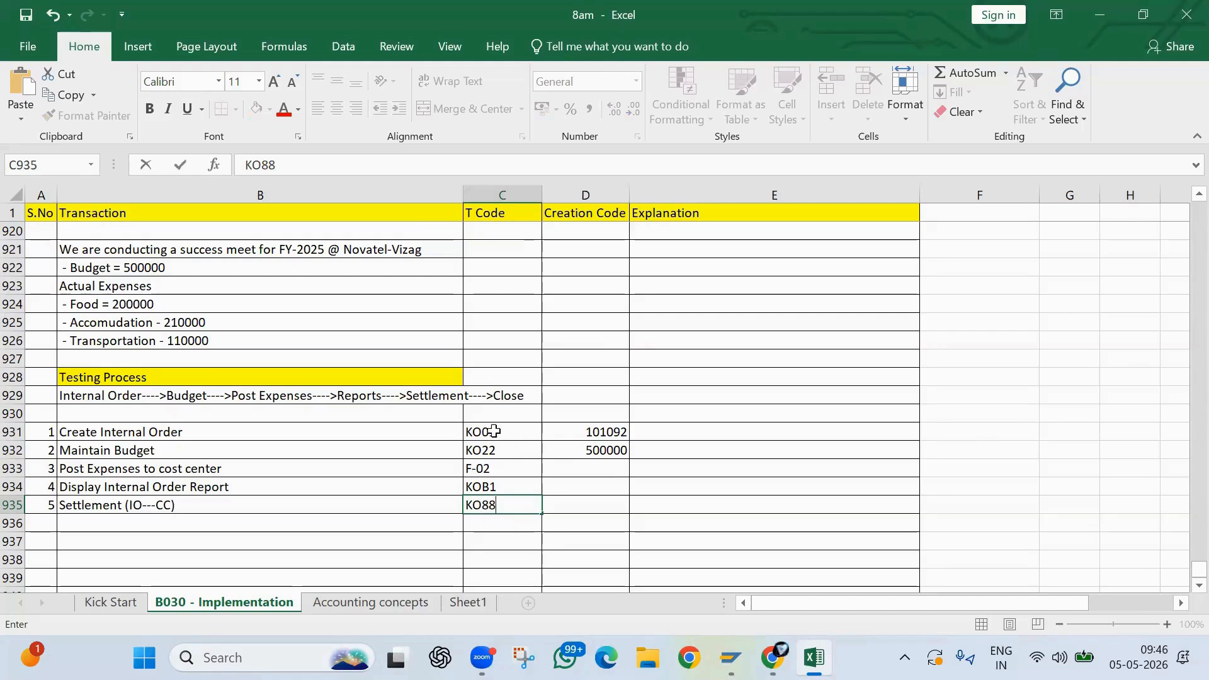
pyautogui.moveTo(491, 432); pyautogui.dragTo(501, 517)
pyautogui.click(501, 516)
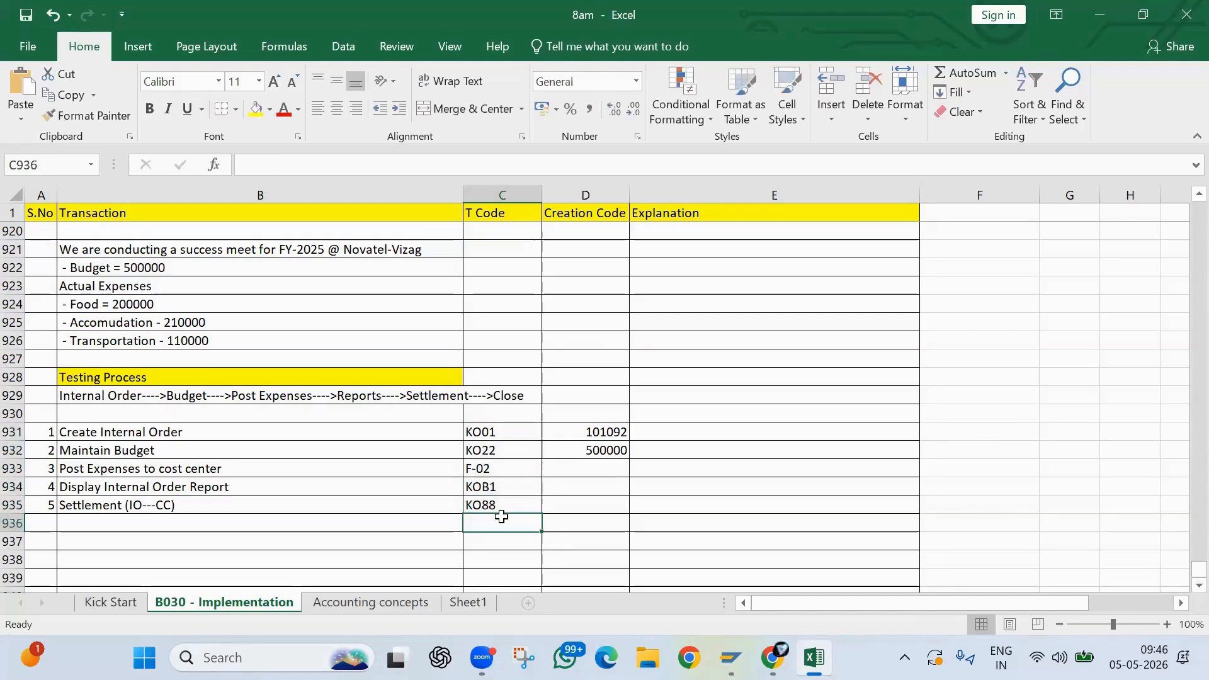
pyautogui.click(486, 507)
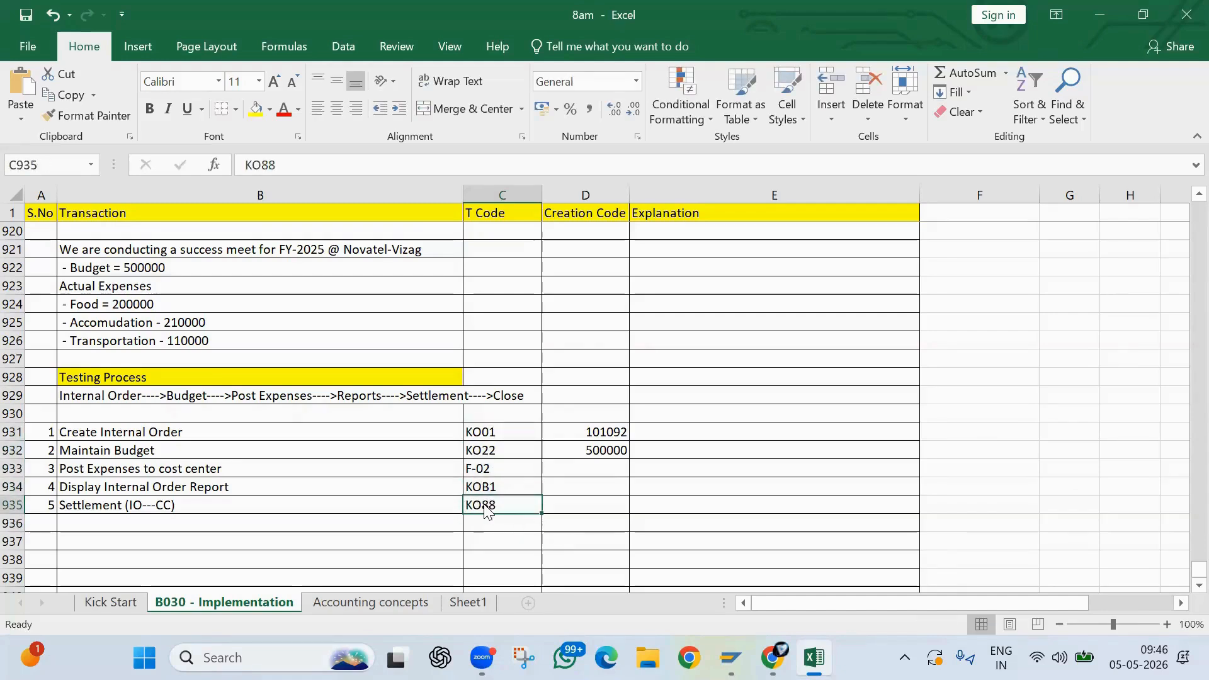
# - Switch to SAP, leave the current transaction and open transaction KO88 for the actual settlement of an order
pyautogui.hotkey('alt', 'Tab')
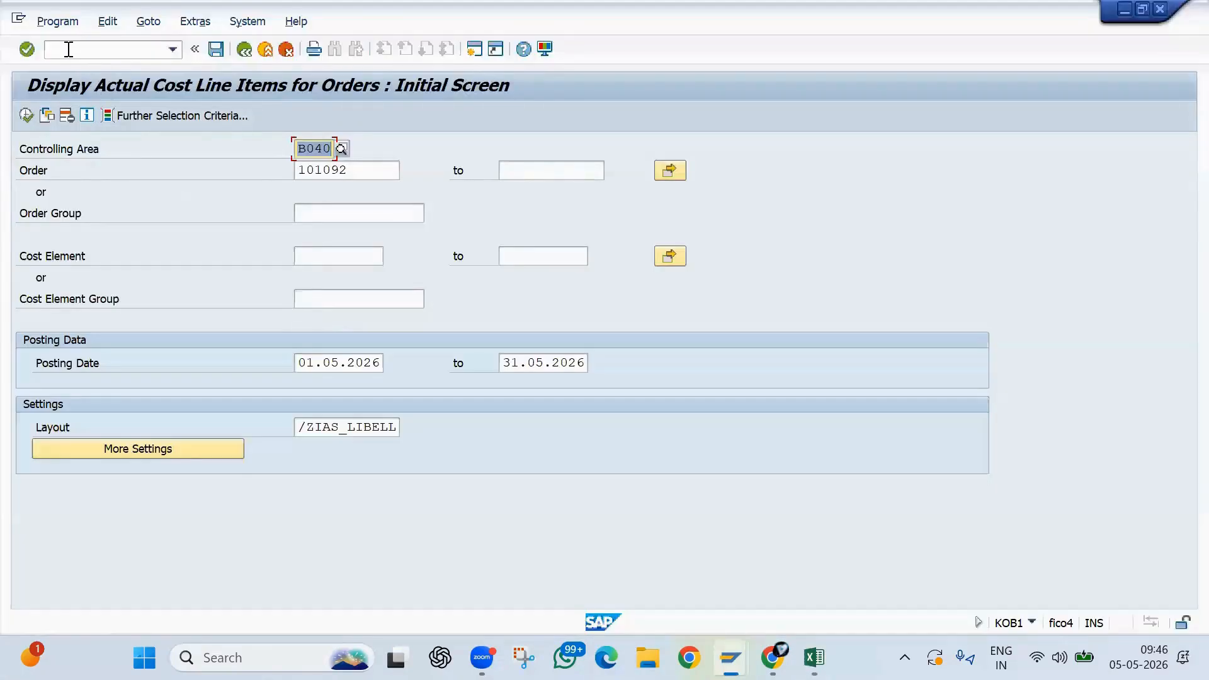
pyautogui.click(68, 49)
pyautogui.write('/n')
pyautogui.press('Return')
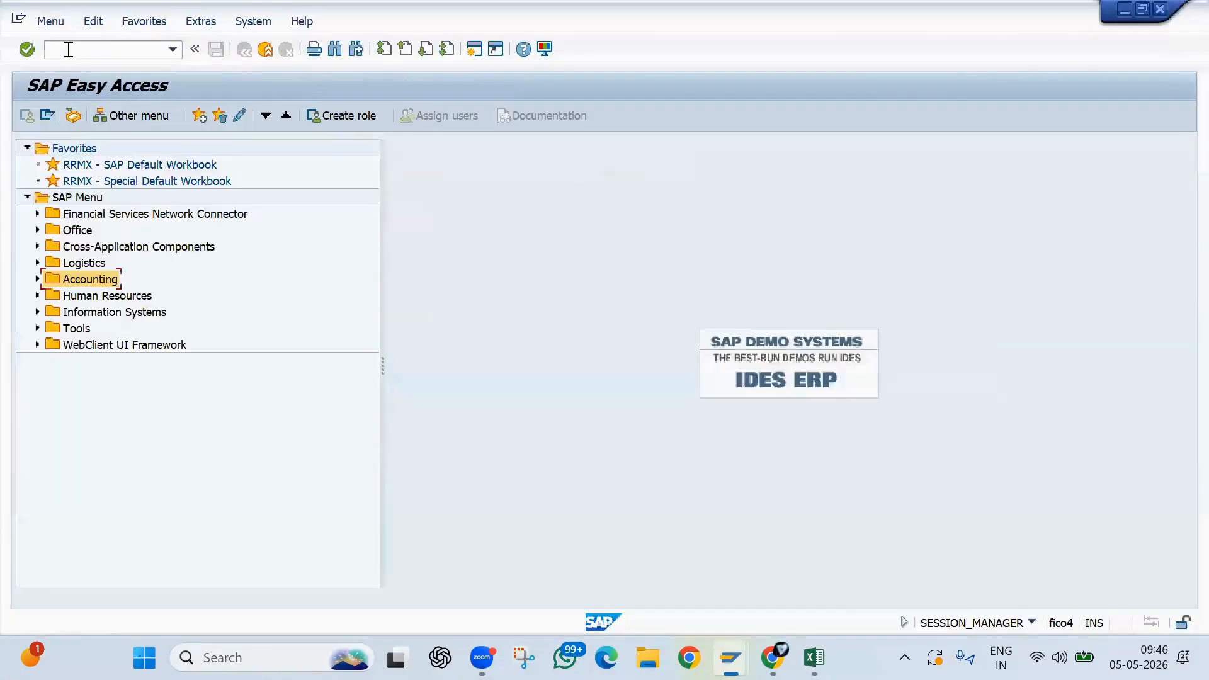
pyautogui.write('ko88')
pyautogui.press('Return')
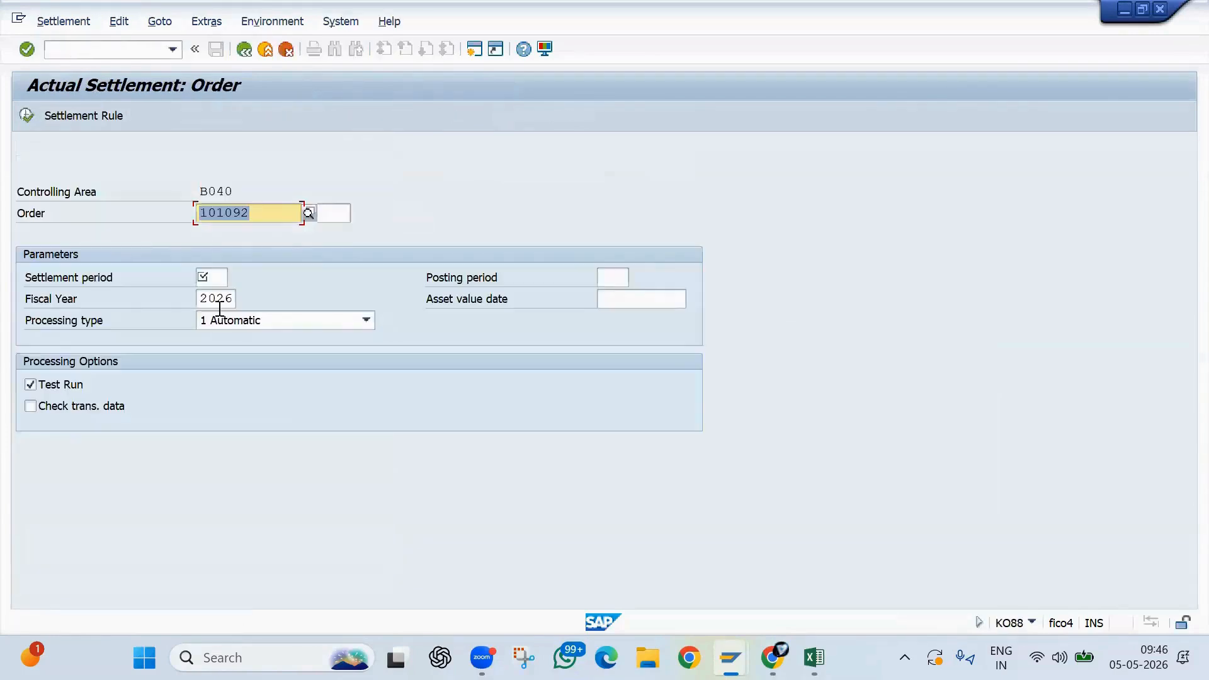
pyautogui.click(31, 214)
pyautogui.moveTo(268, 219); pyautogui.dragTo(267, 219)
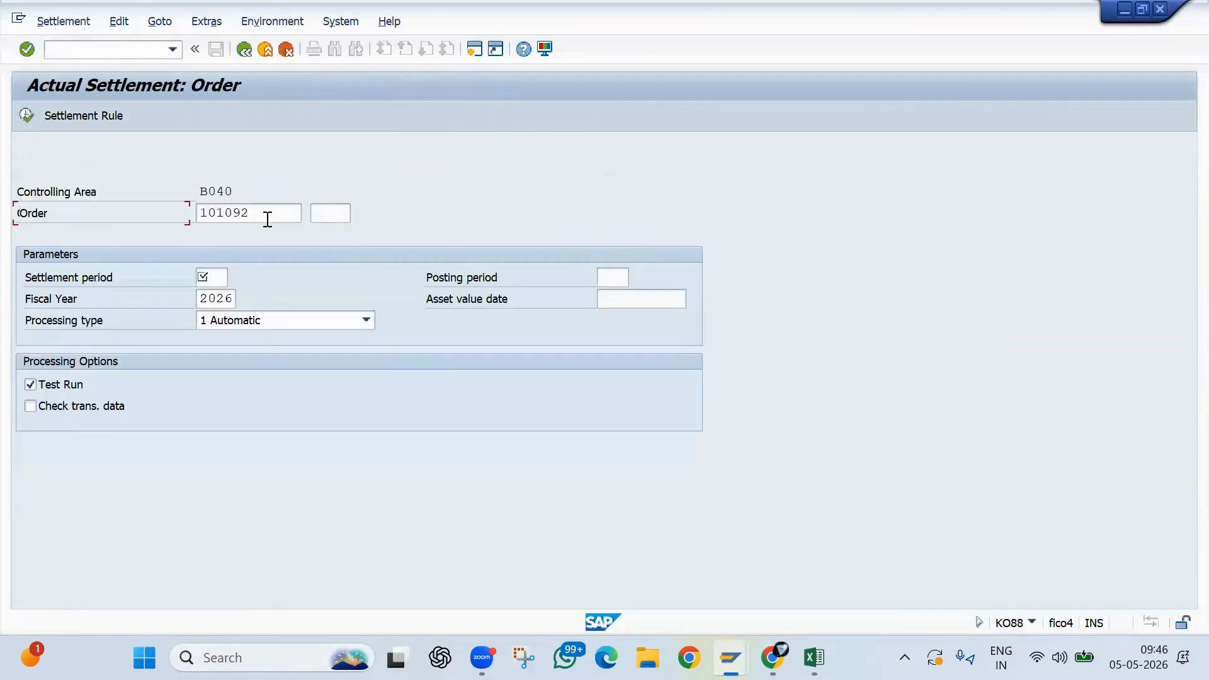
pyautogui.click(215, 283)
pyautogui.write('1')
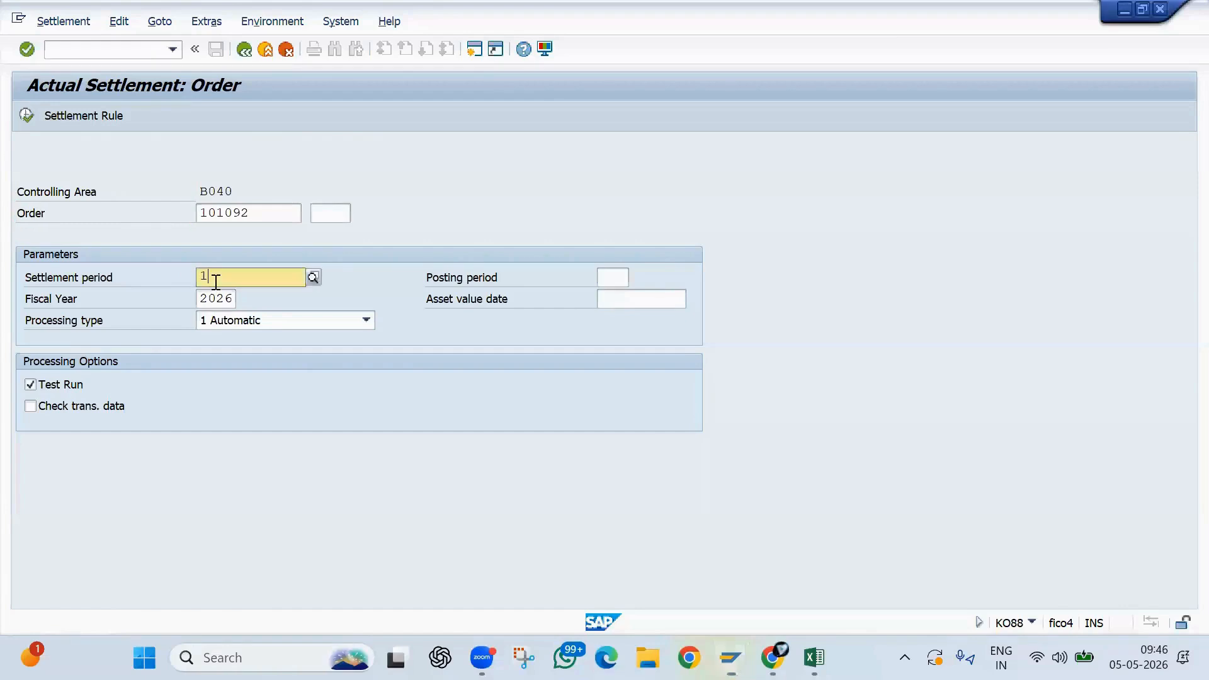
pyautogui.press('Tab')
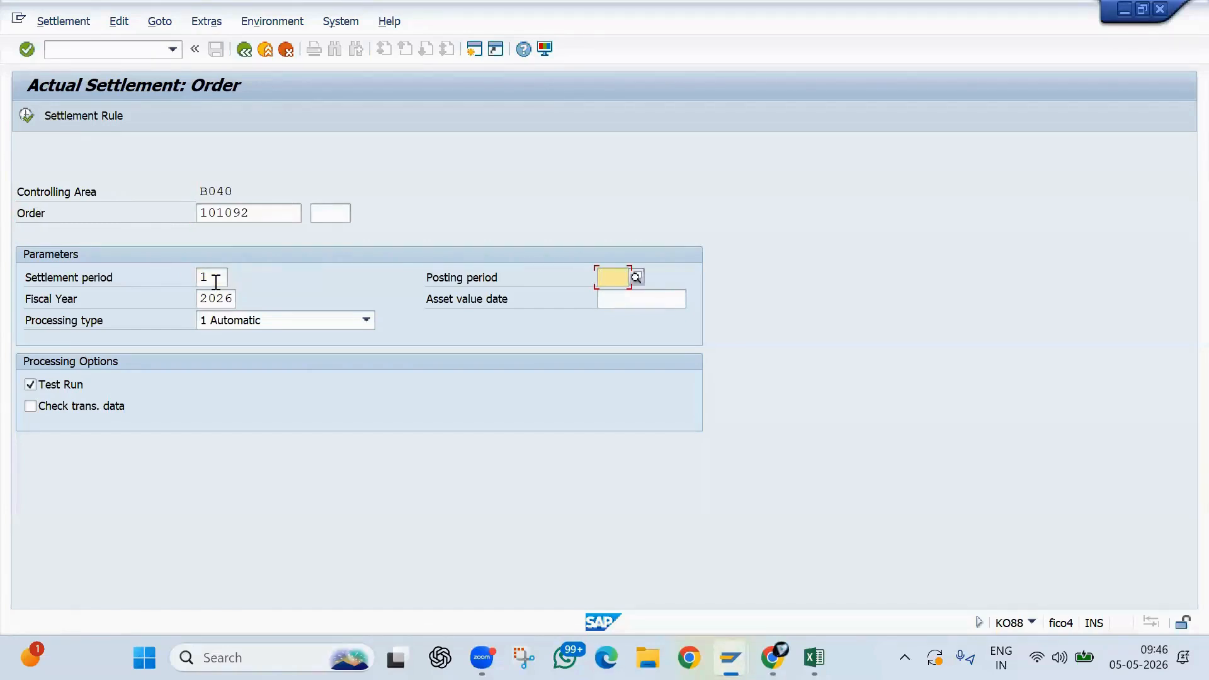
pyautogui.doubleClick(216, 282)
pyautogui.write('12')
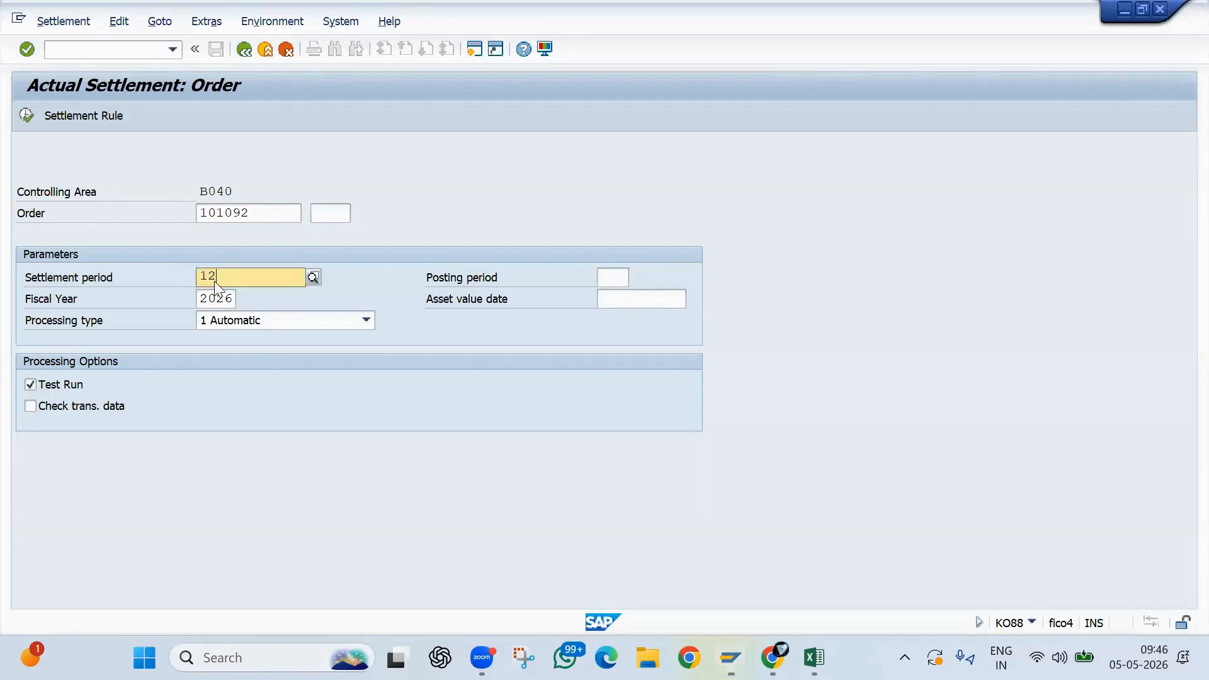
pyautogui.press('Return')
pyautogui.press('BackSpace')
pyautogui.press('BackSpace')
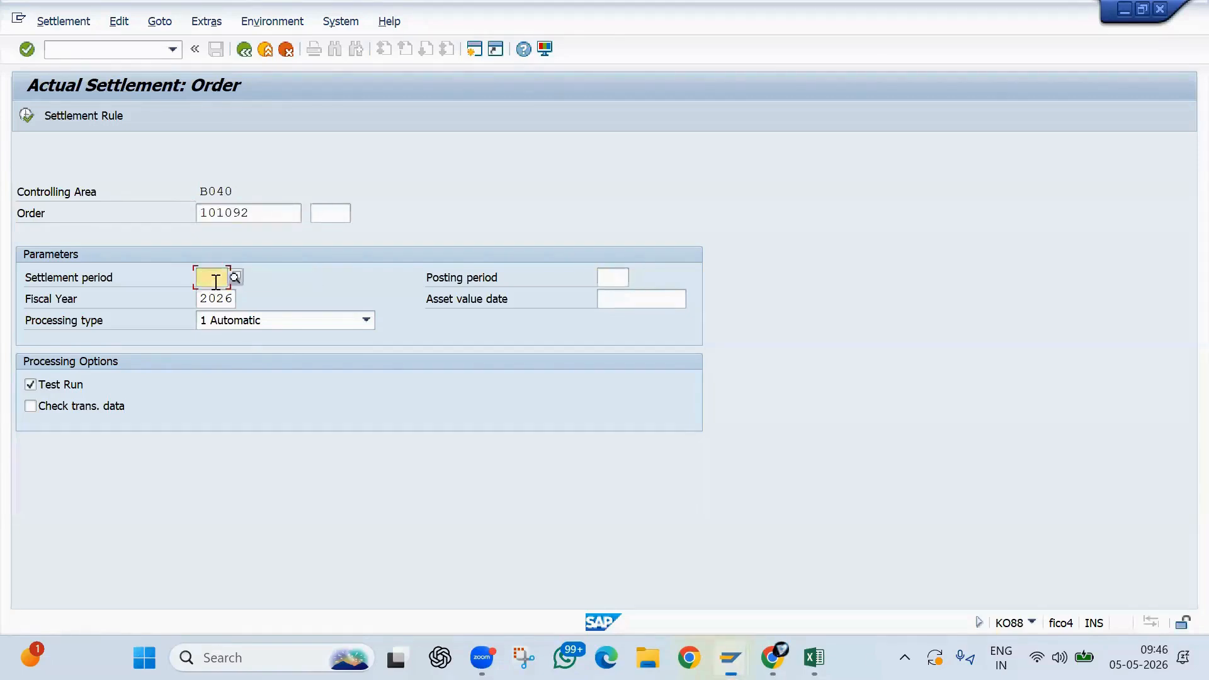
# - Set the settlement period to 2 and execute the internal order settlement as a test run
pyautogui.write('2')
pyautogui.press('Return')
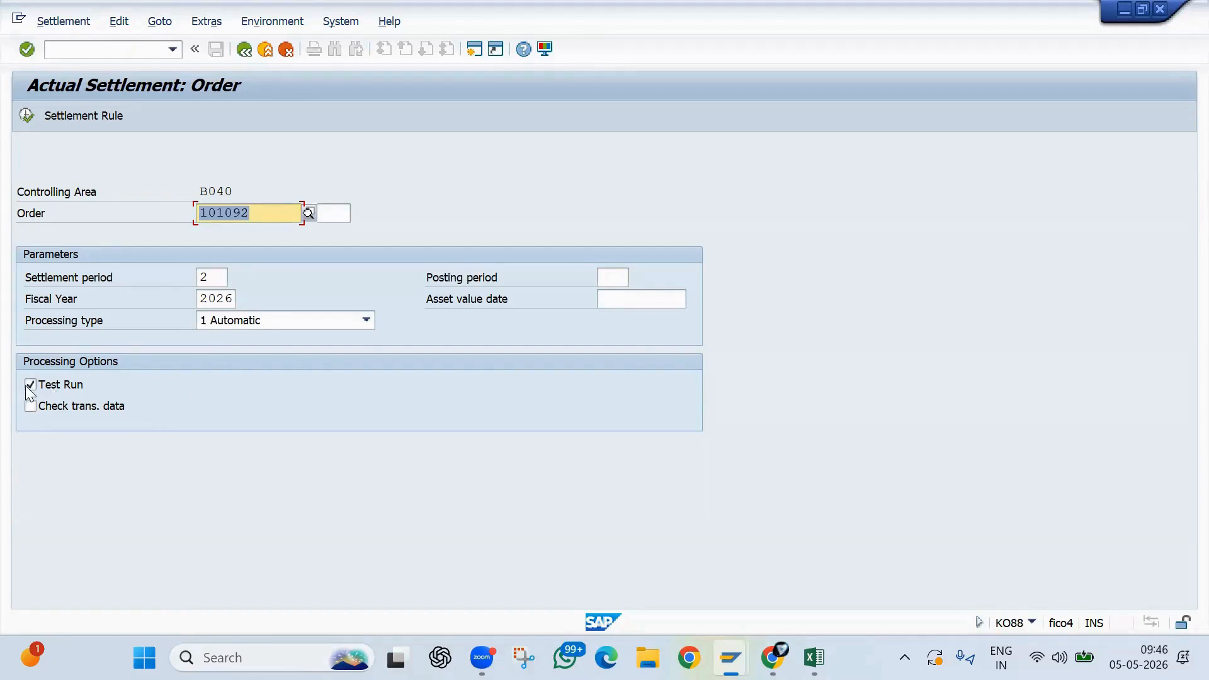
pyautogui.click(25, 115)
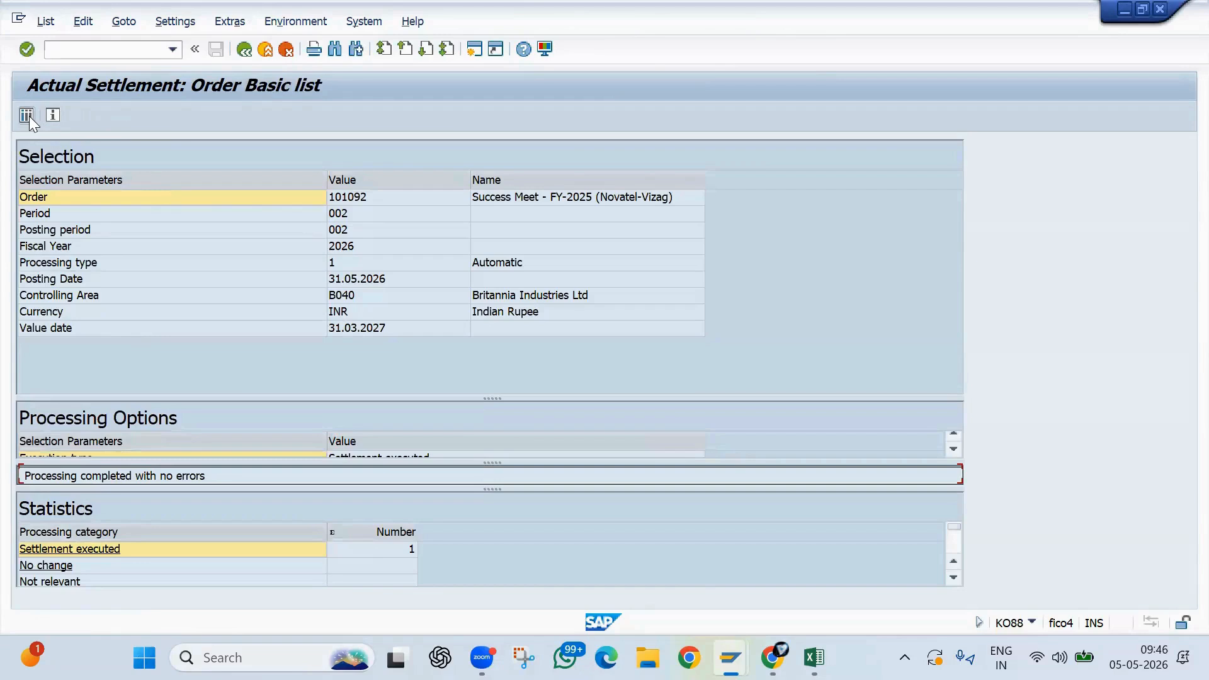
# - Examine senders, receivers and settled values in the test run's detail list, and return to the settlement's initial screen
pyautogui.click(29, 116)
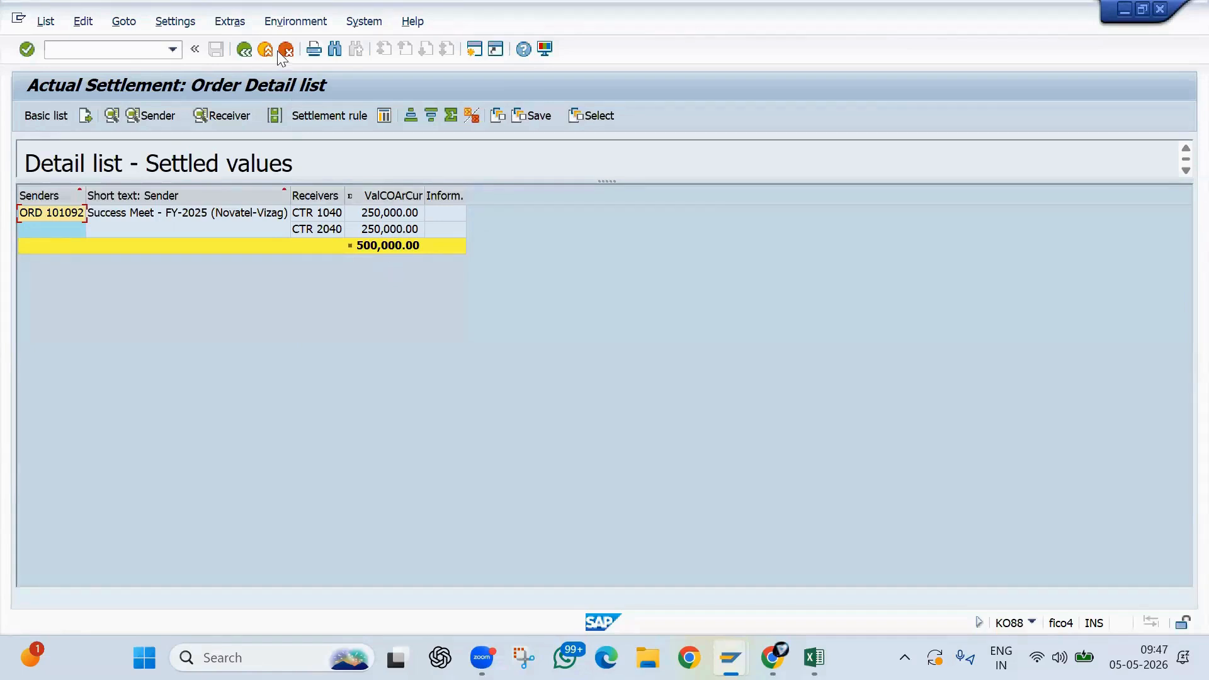
pyautogui.click(336, 213)
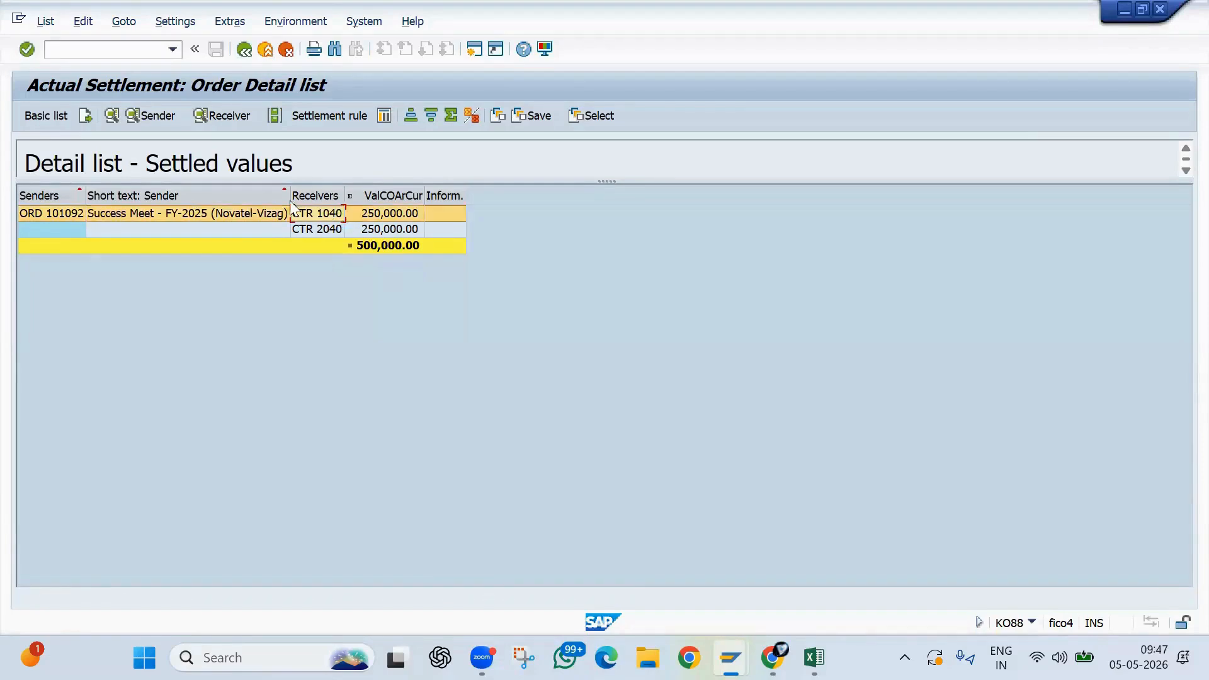
pyautogui.click(32, 196)
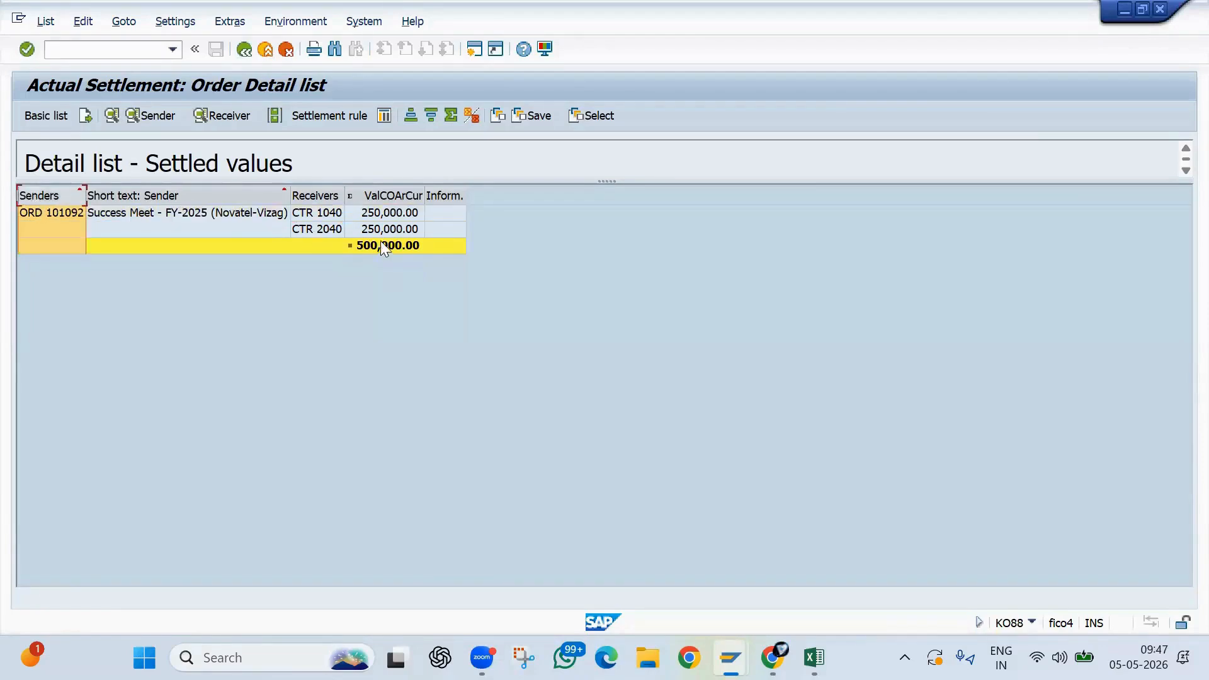
pyautogui.click(324, 195)
pyautogui.click(386, 197)
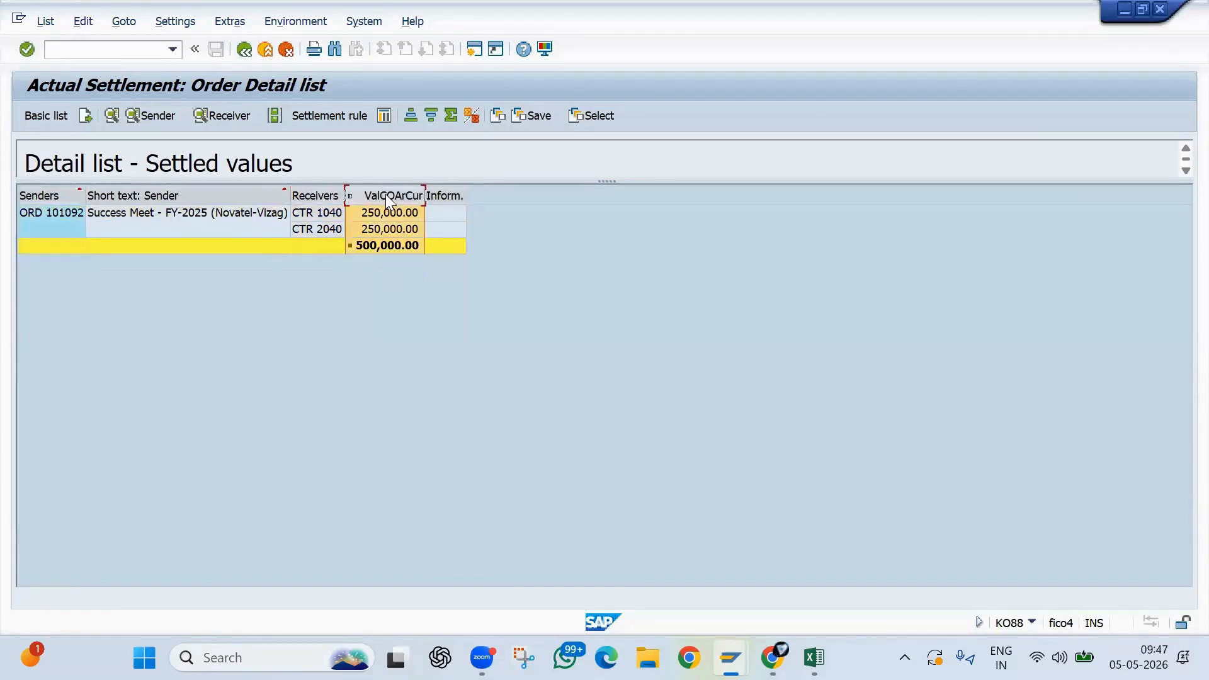
pyautogui.click(247, 54)
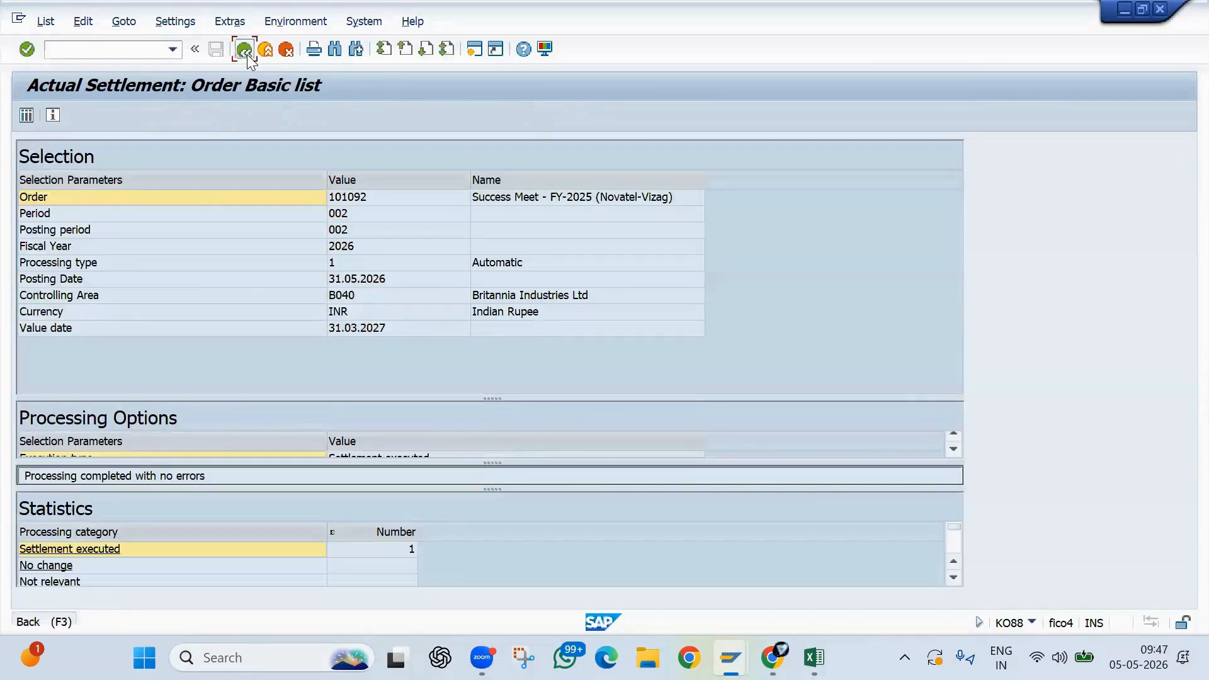
pyautogui.click(246, 54)
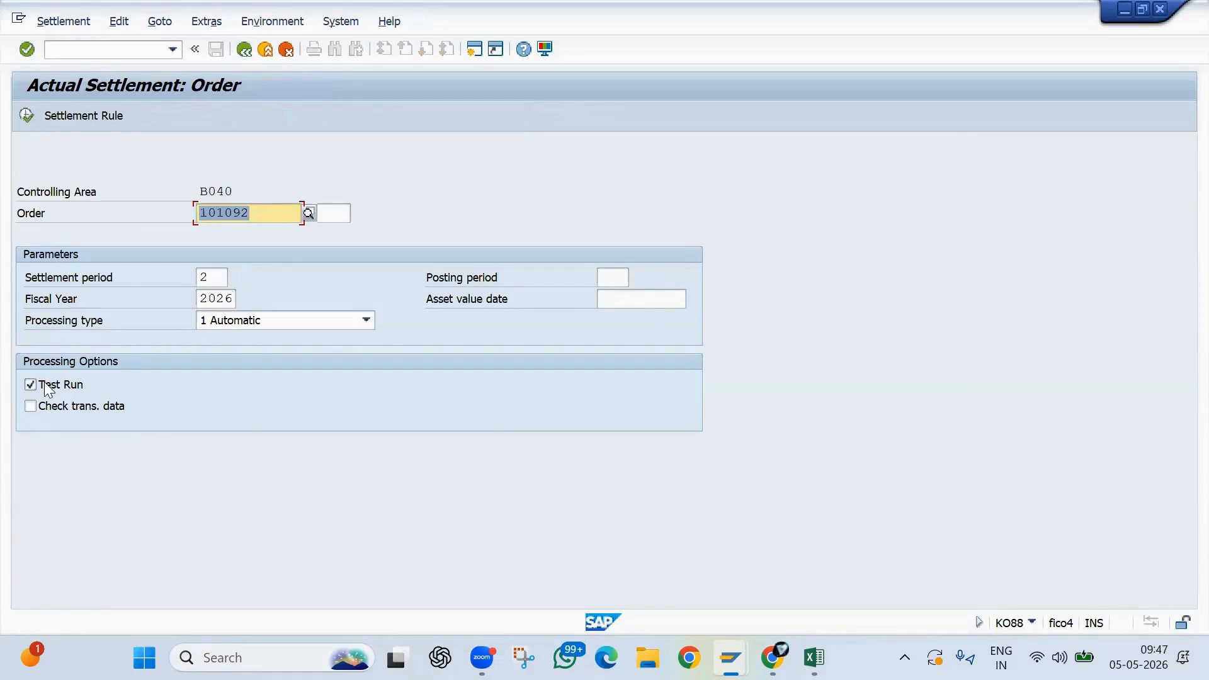
# - Turn off Test Run, execute the actual settlement of the internal order and open its detail list
pyautogui.click(45, 387)
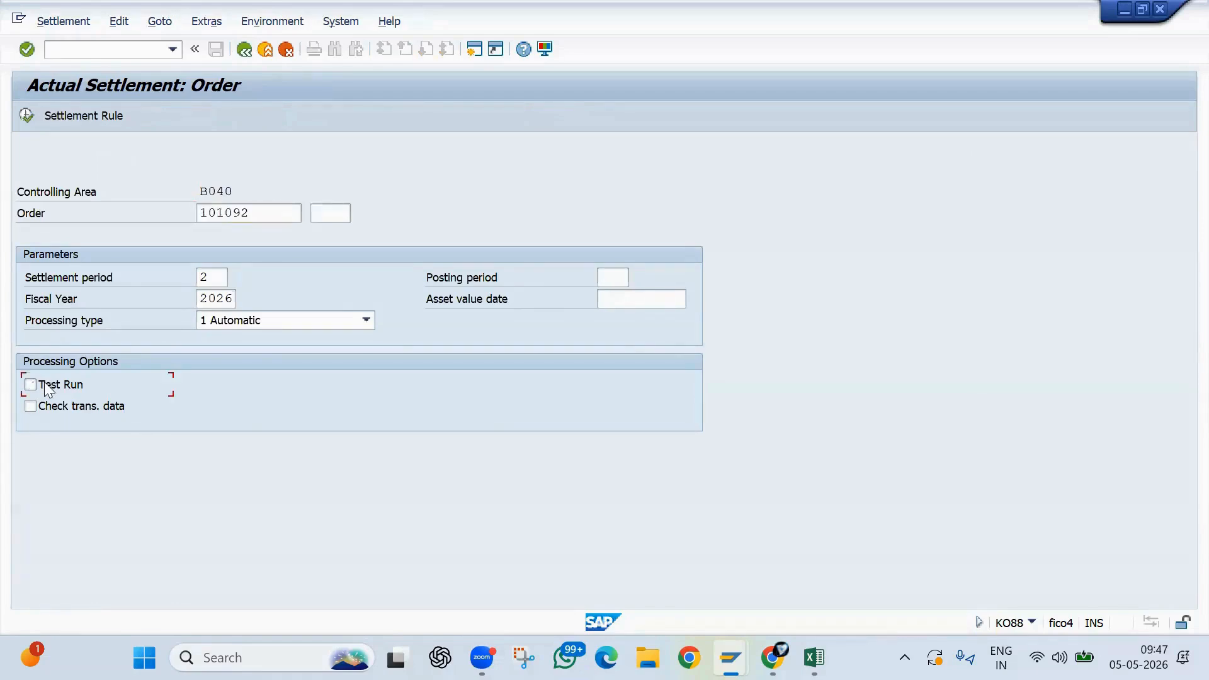
pyautogui.click(26, 116)
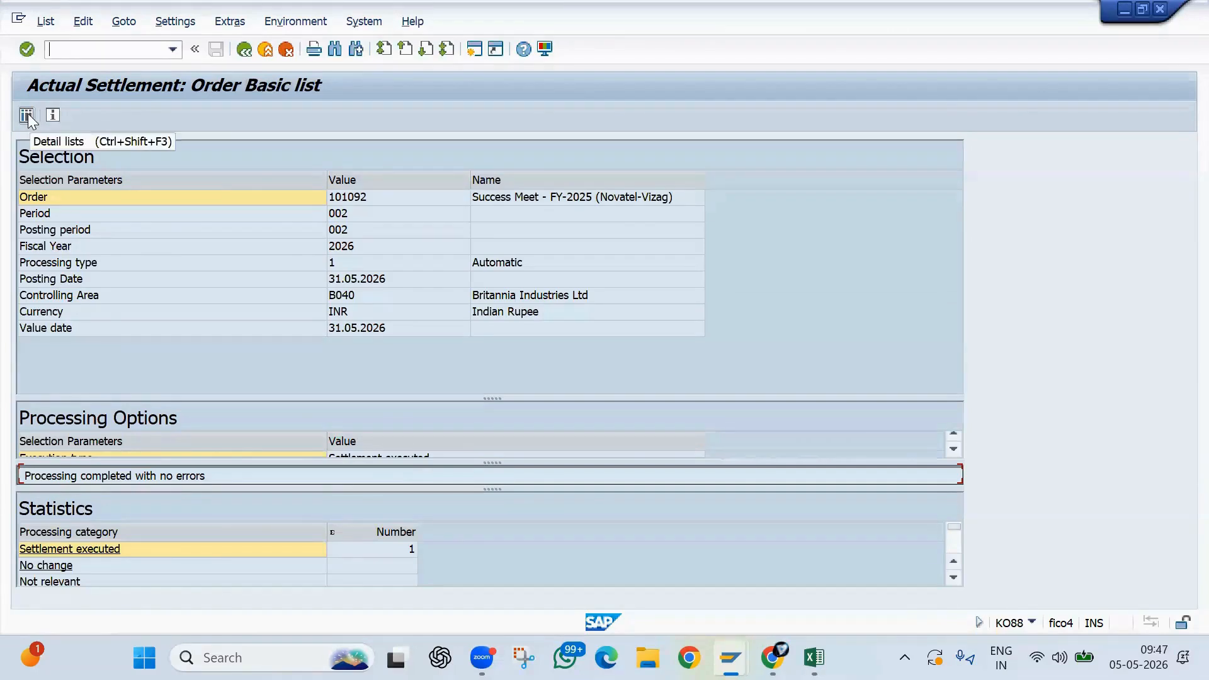
pyautogui.click(26, 115)
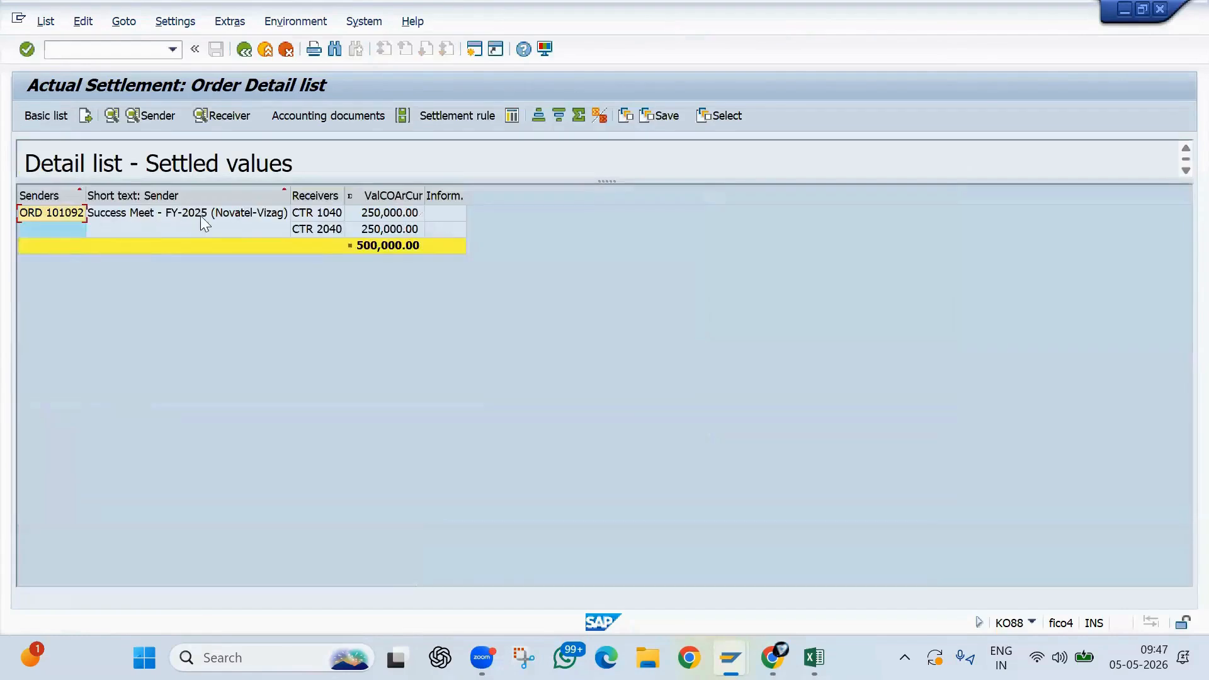
# - Display the settlement's accounting documents and expand the cost document to examine the order and cost center line items
pyautogui.click(323, 117)
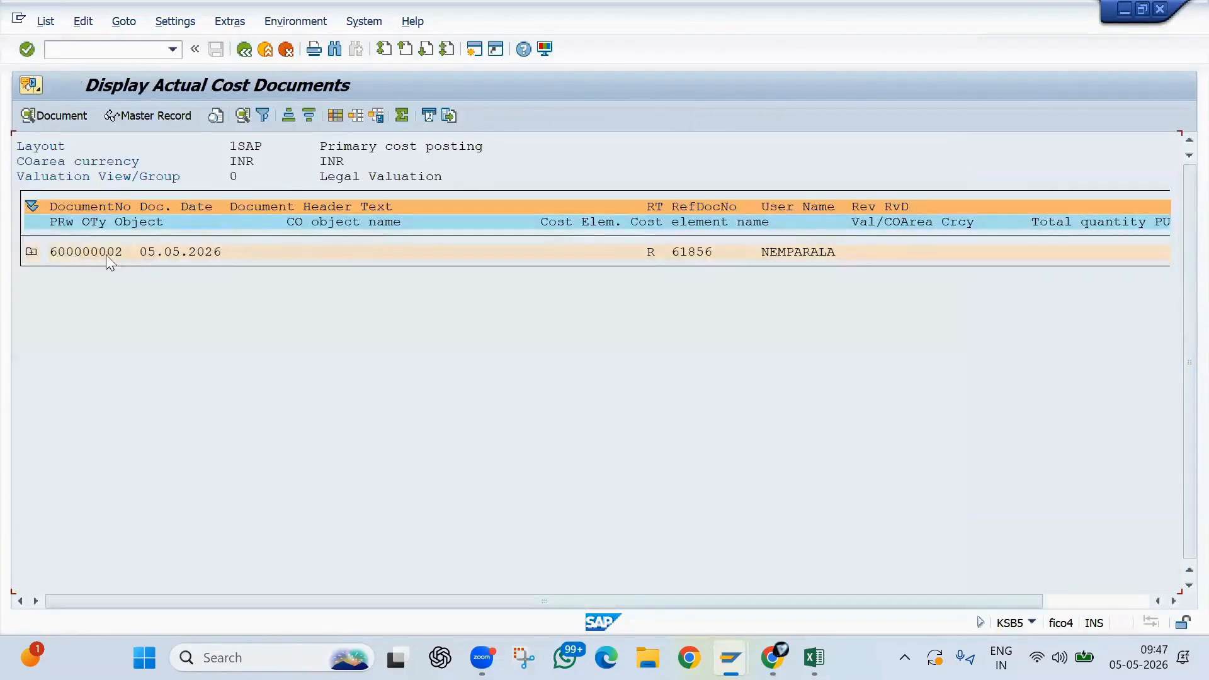
pyautogui.moveTo(50, 252); pyautogui.dragTo(16, 261)
pyautogui.click(32, 255)
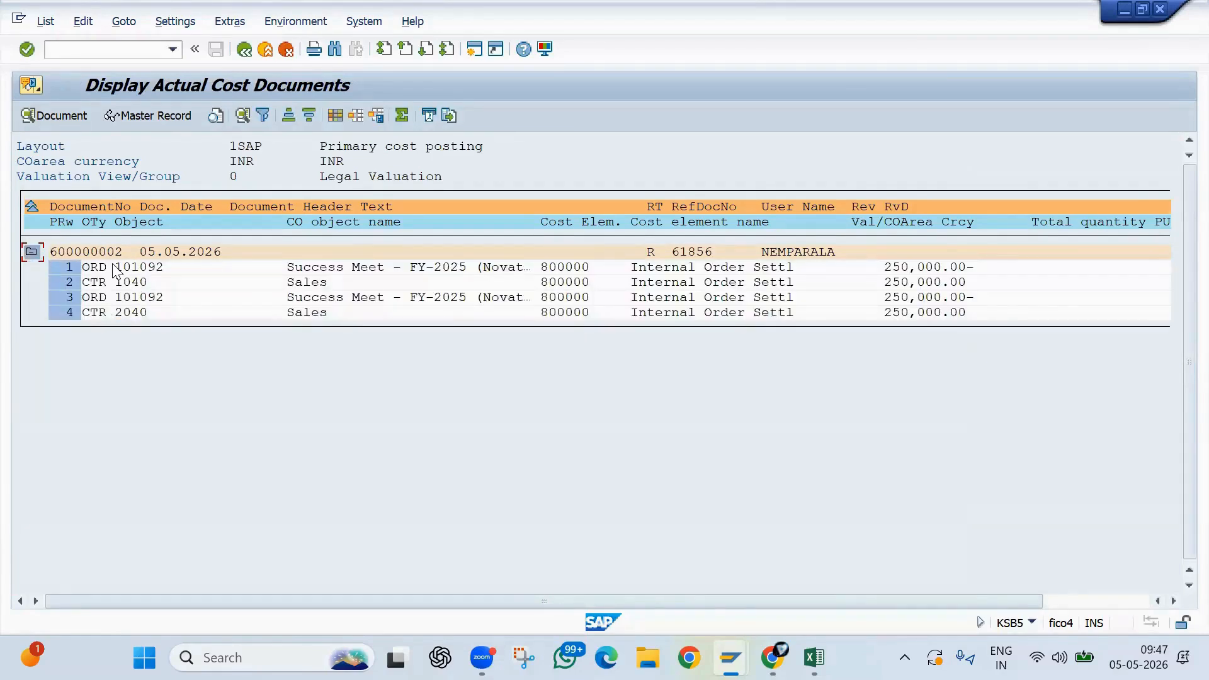
pyautogui.moveTo(115, 269); pyautogui.dragTo(196, 271)
pyautogui.hotkey('ctrl', 'c')
pyautogui.moveTo(120, 270); pyautogui.dragTo(974, 264)
pyautogui.moveTo(872, 283); pyautogui.dragTo(976, 285)
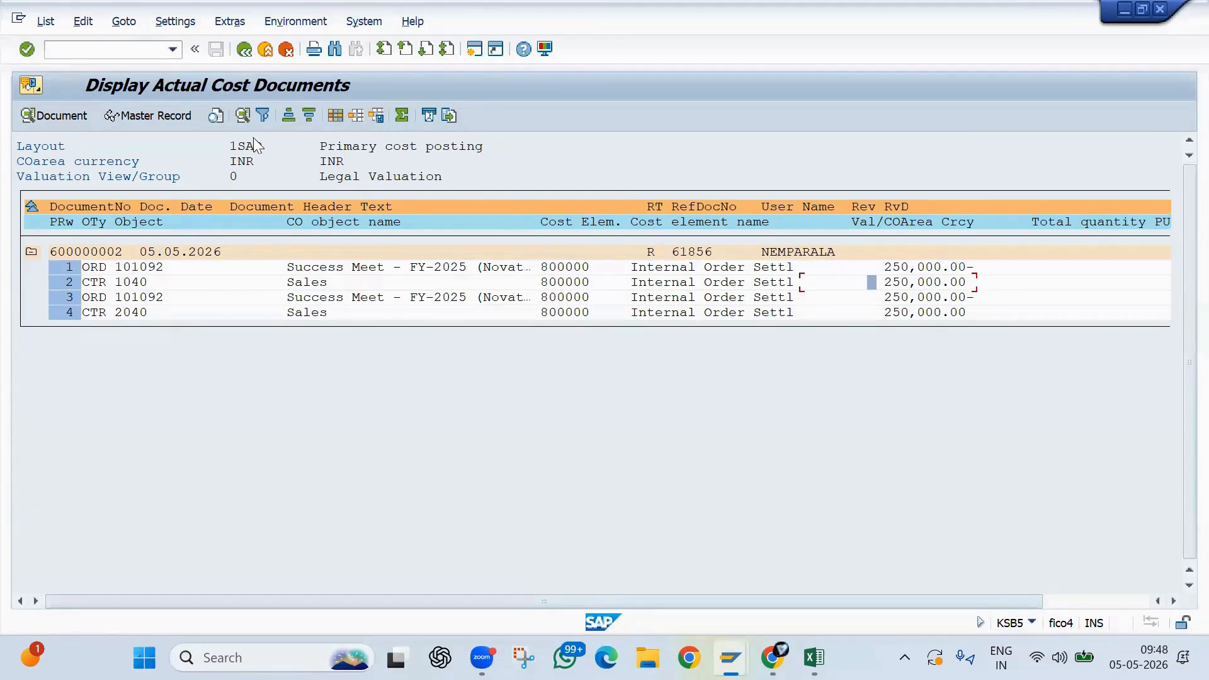
# - Run the actual cost line item report for the internal order in transaction KOB1 with the existing selection
pyautogui.click(65, 55)
pyautogui.write('/n')
pyautogui.press('Return')
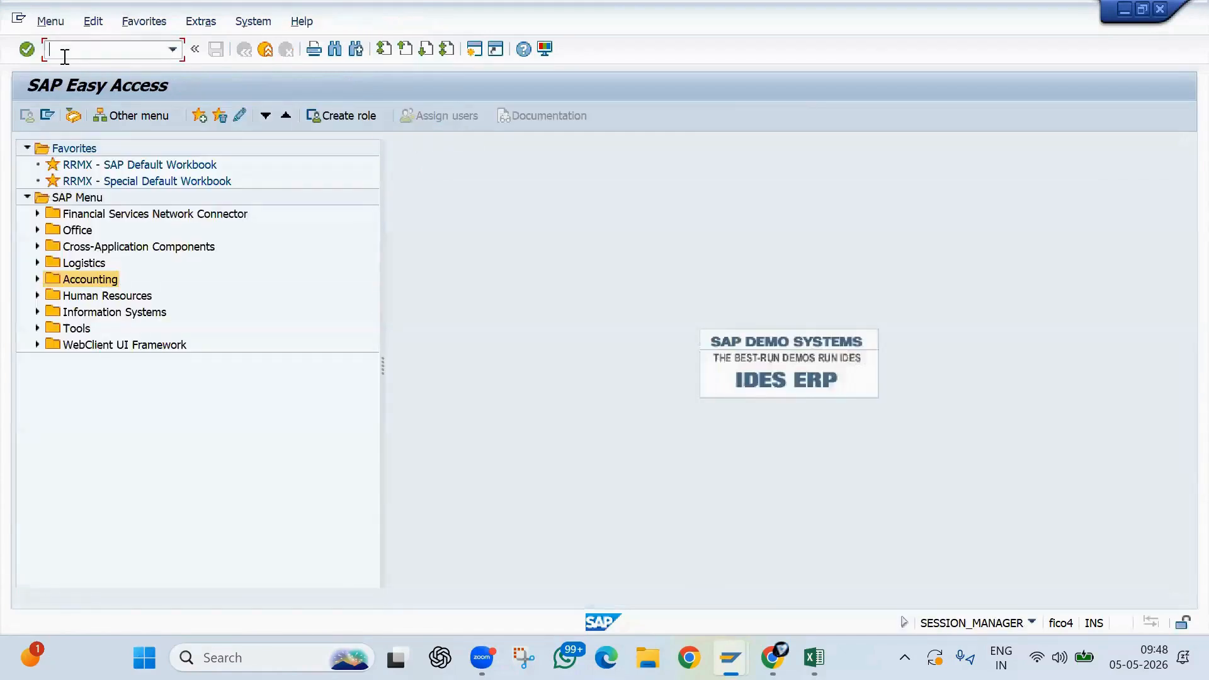
pyautogui.write('kob1')
pyautogui.press('Return')
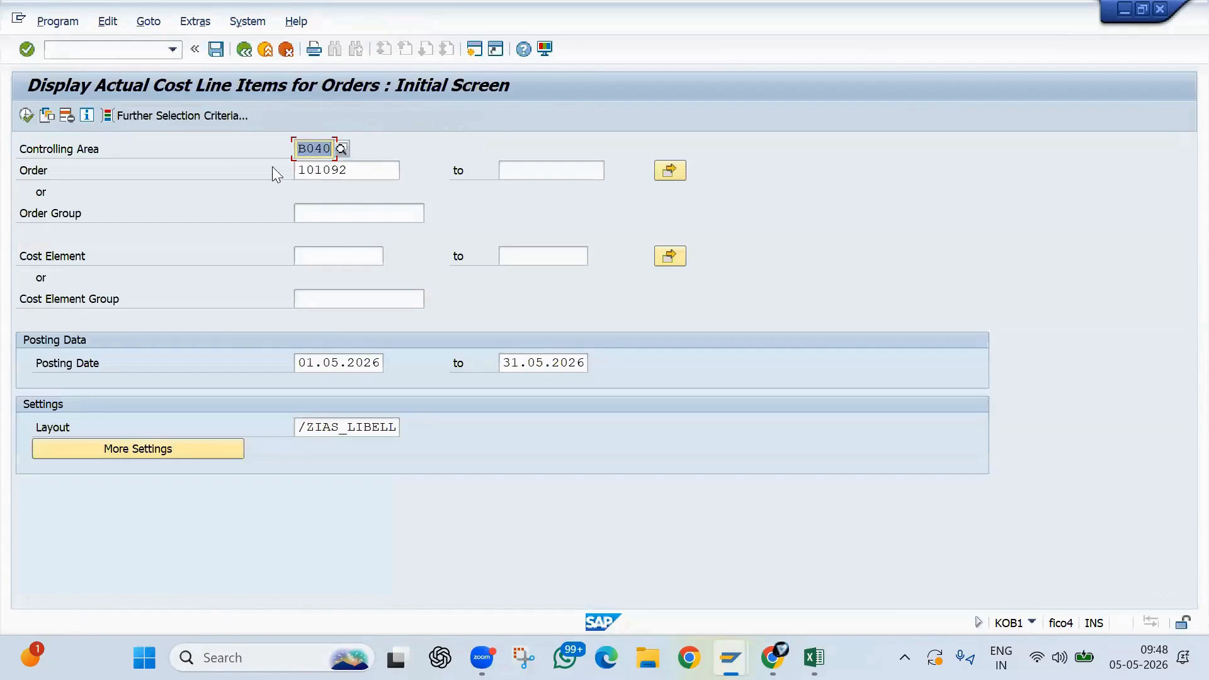
pyautogui.click(24, 118)
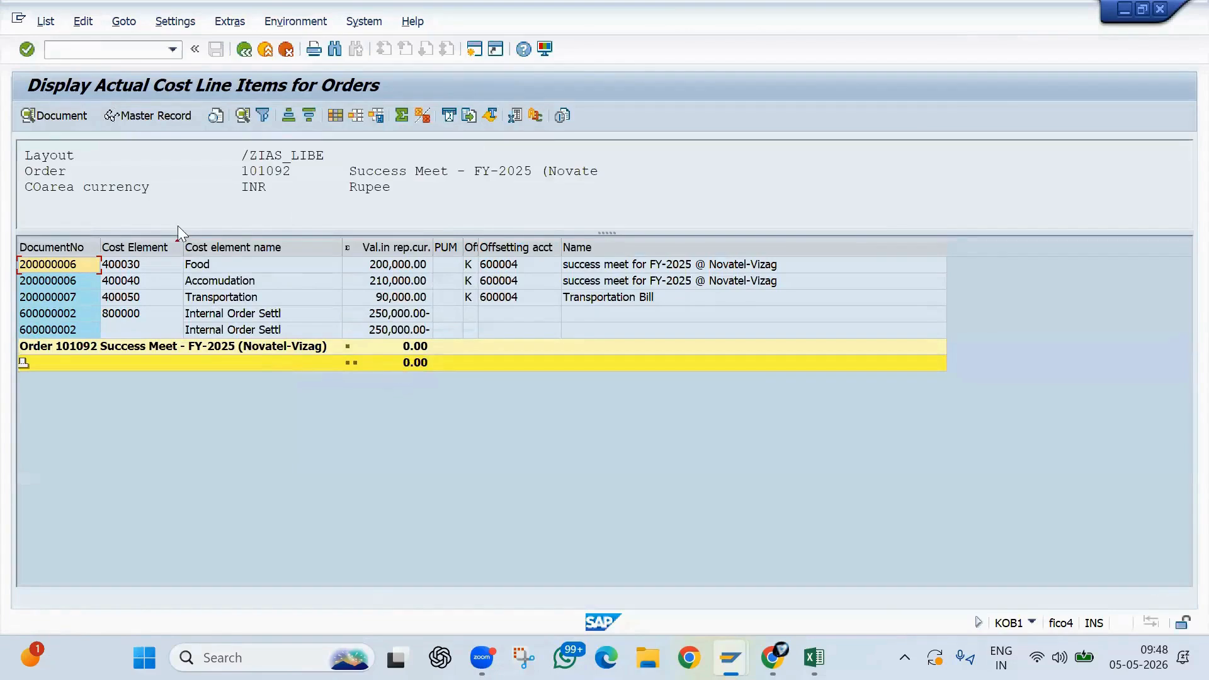
# - Leave the order report and open transaction KSB1 for the actual cost line items of cost centers
pyautogui.write('/n')
pyautogui.press('Return')
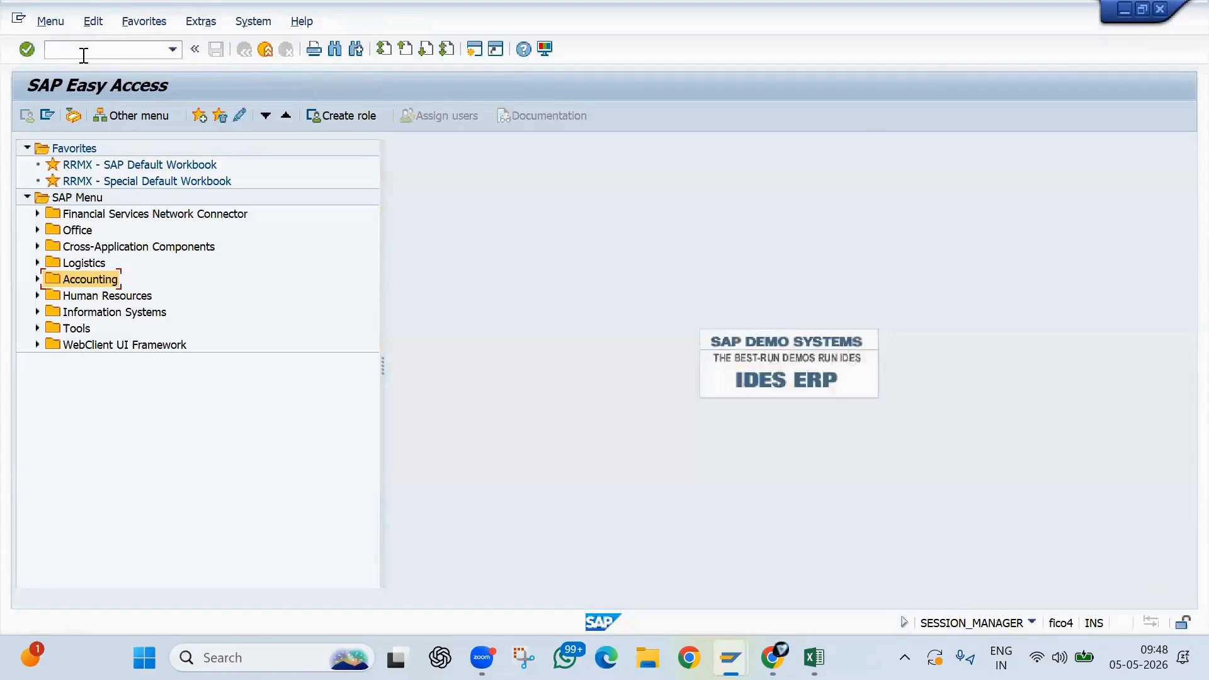
pyautogui.click(84, 50)
pyautogui.write('ksb1')
pyautogui.press('Return')
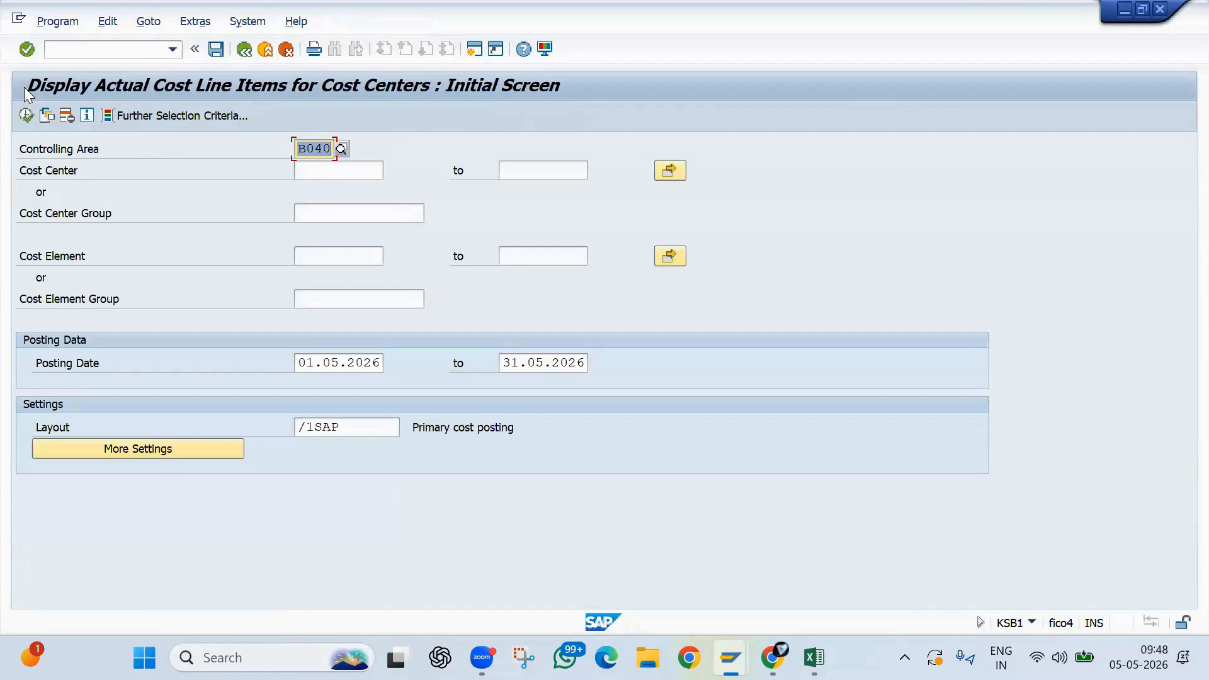
# - Set the cost center selection of the line item report to the single values 1040 and 2040
pyautogui.click(321, 171)
pyautogui.write('1040')
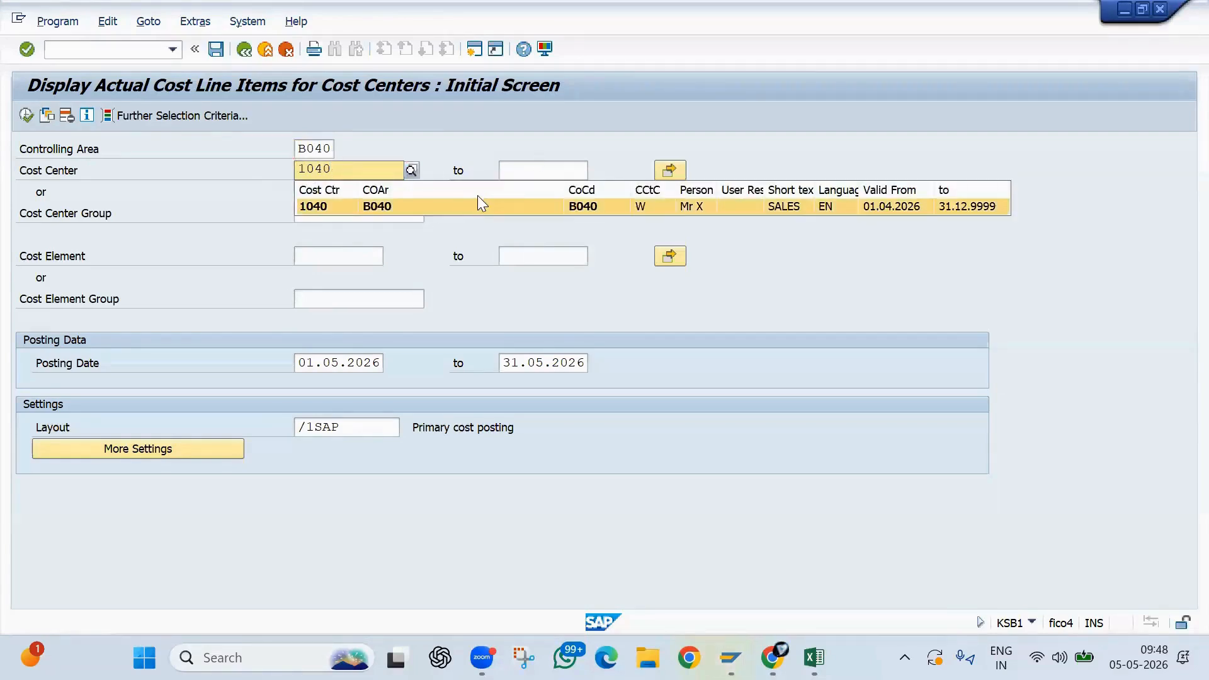
pyautogui.click(478, 201)
pyautogui.click(669, 173)
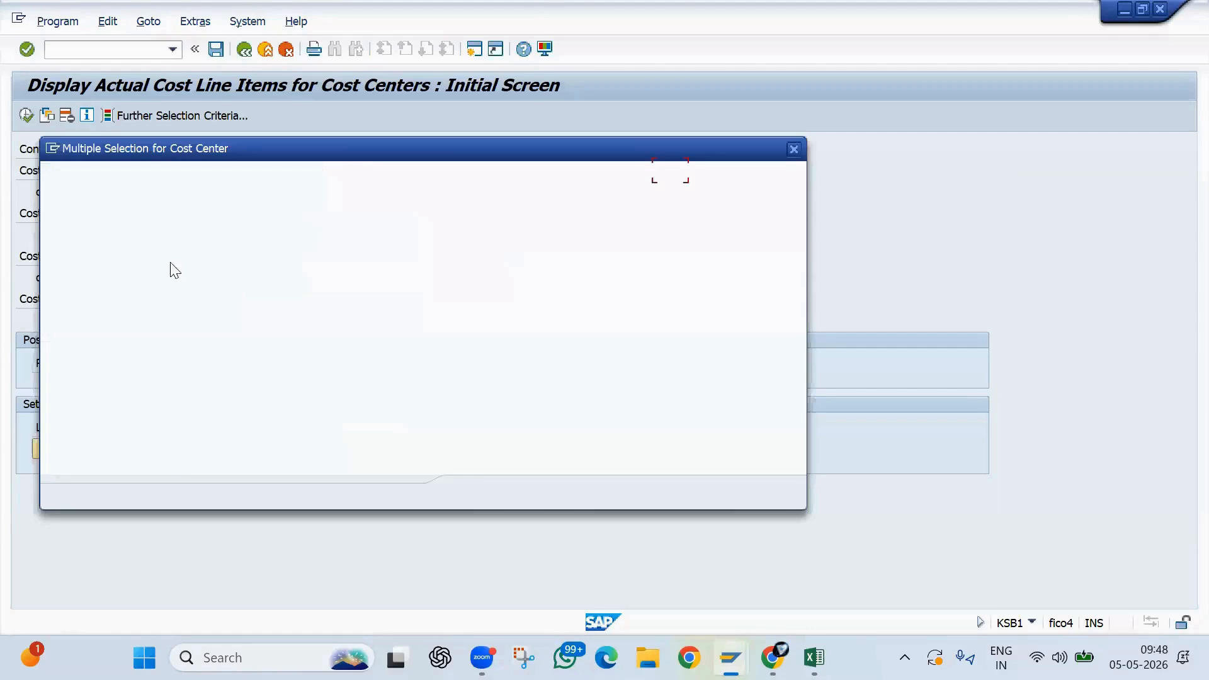
pyautogui.click(102, 286)
pyautogui.write('2040')
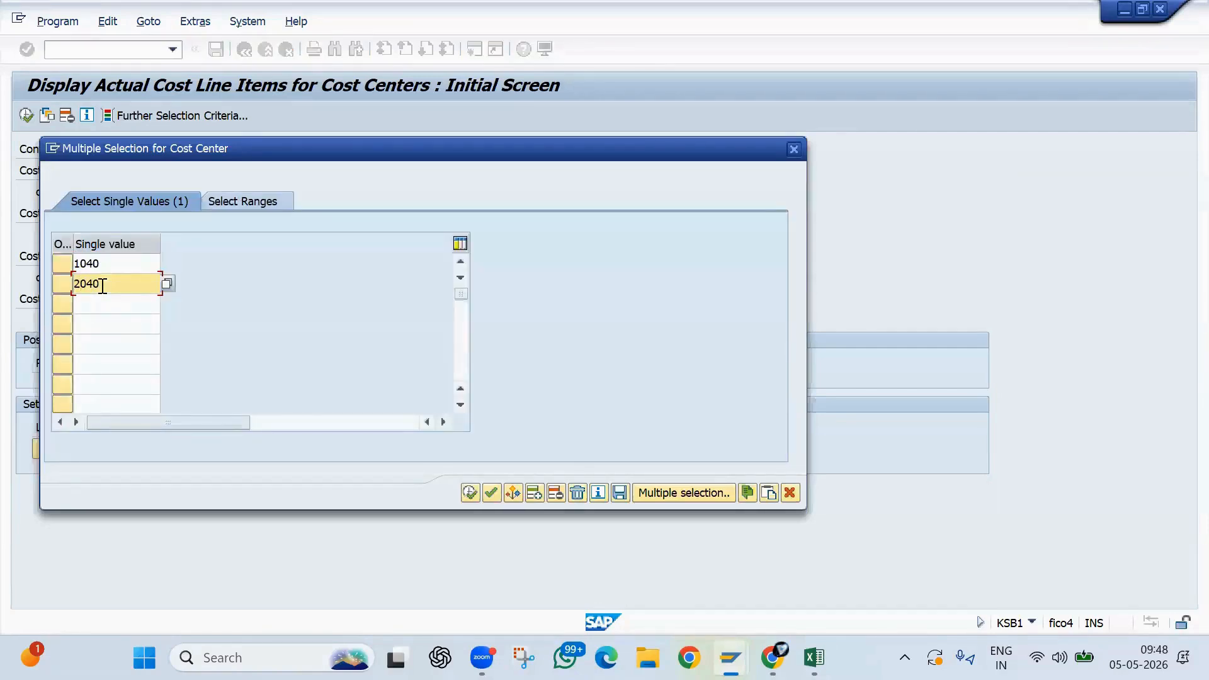
pyautogui.press('Return')
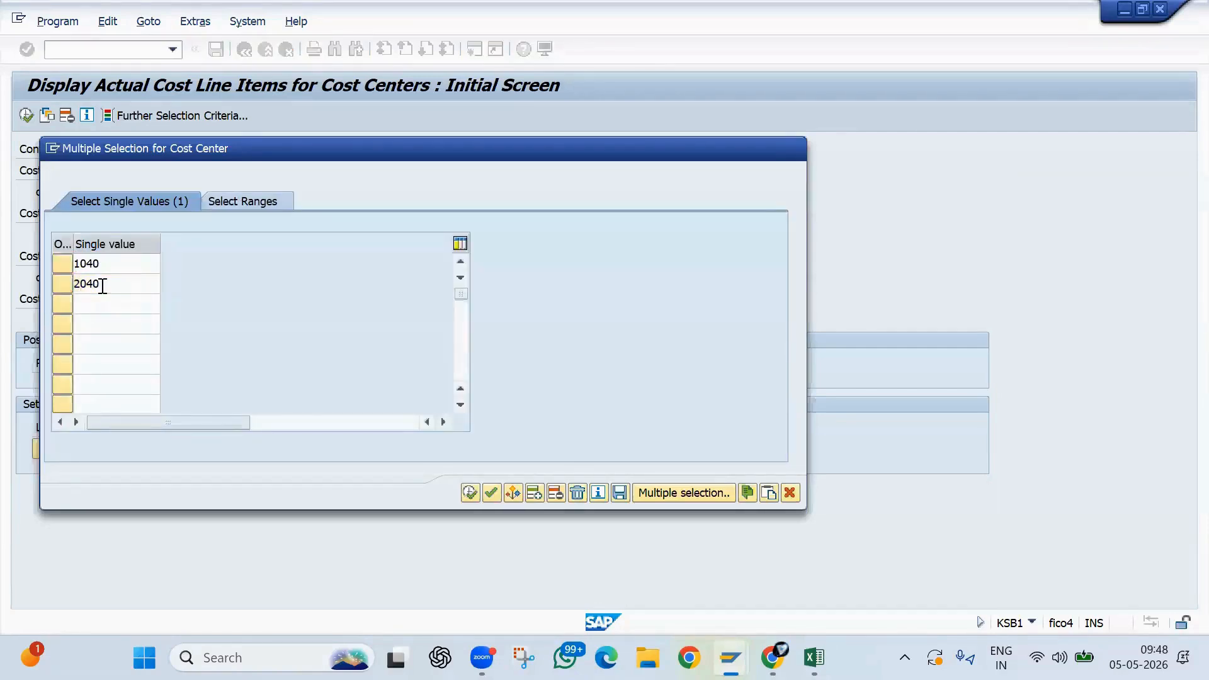
pyautogui.click(470, 493)
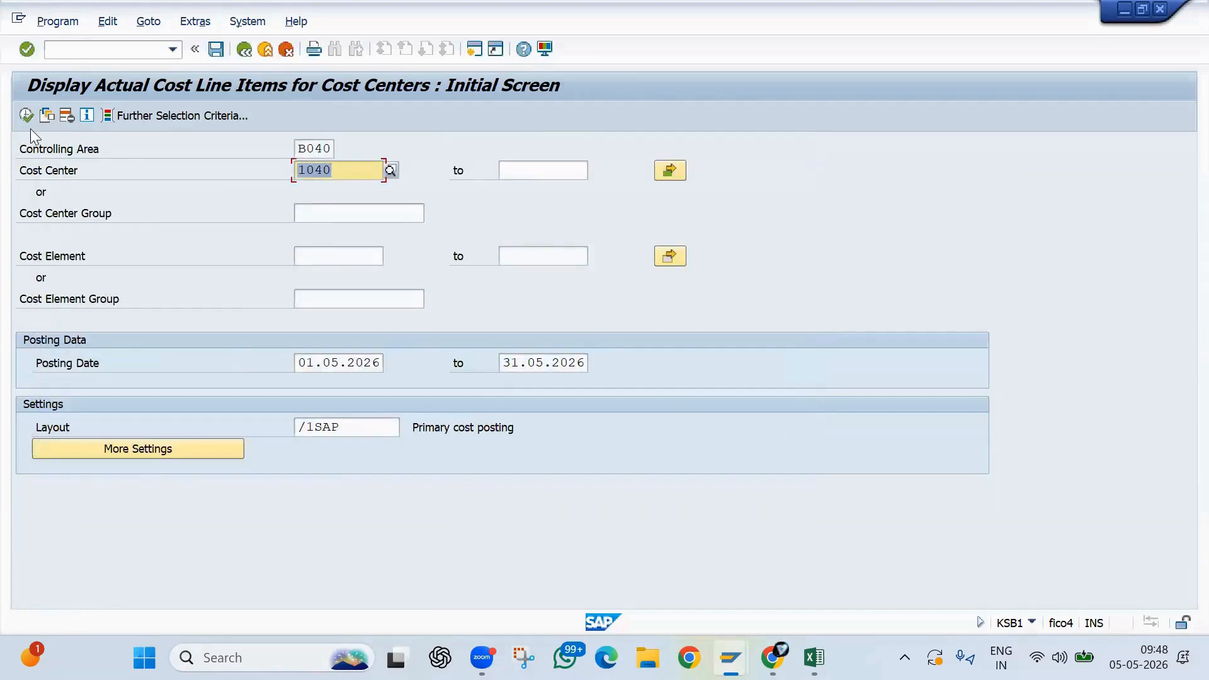
# - Run the cost center line item report and examine the settlement cost element posted to cost center 1040
pyautogui.click(26, 116)
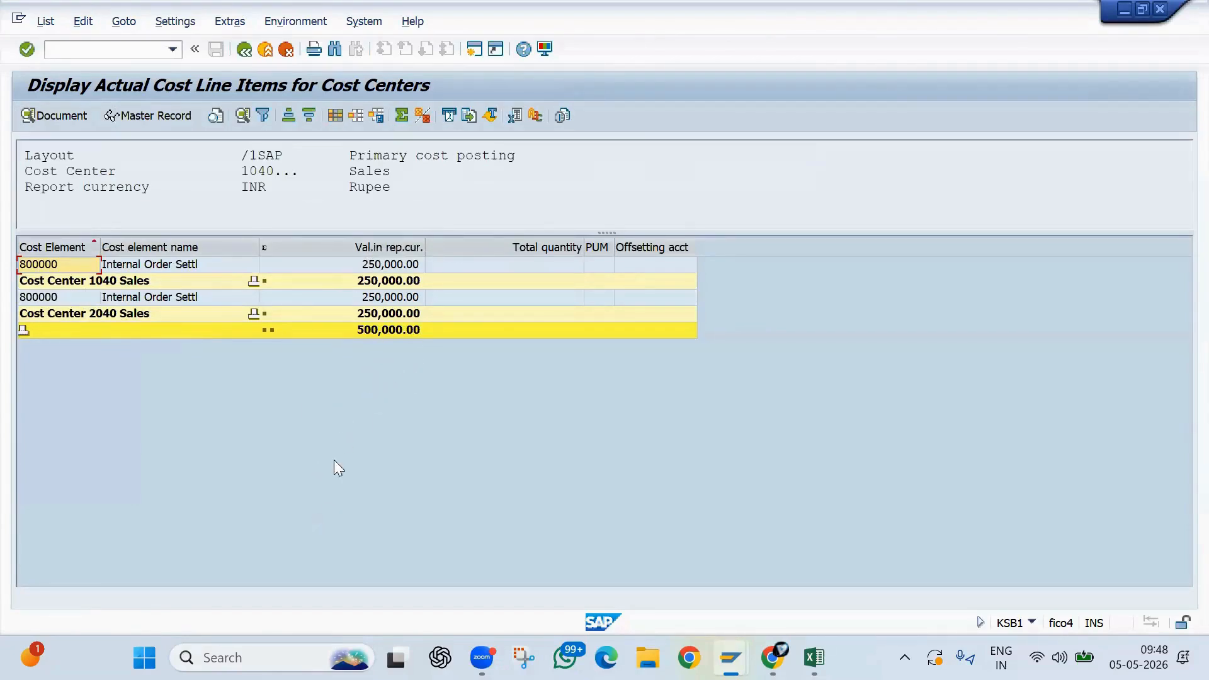
pyautogui.click(120, 266)
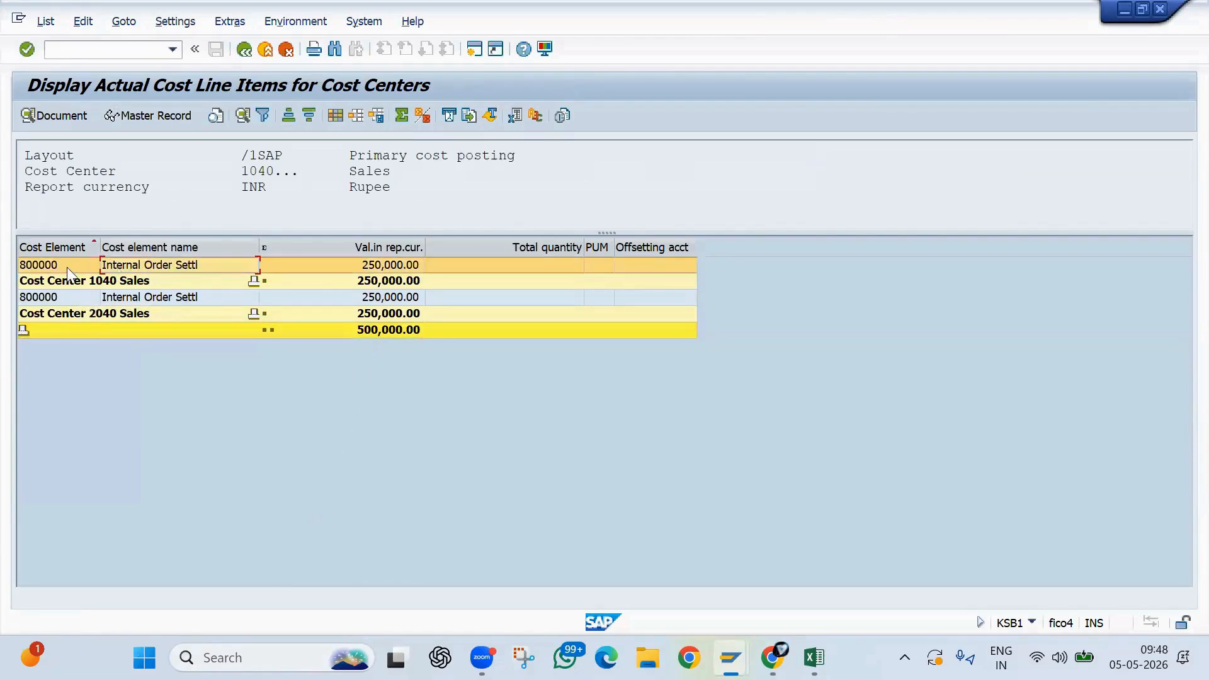
pyautogui.click(54, 266)
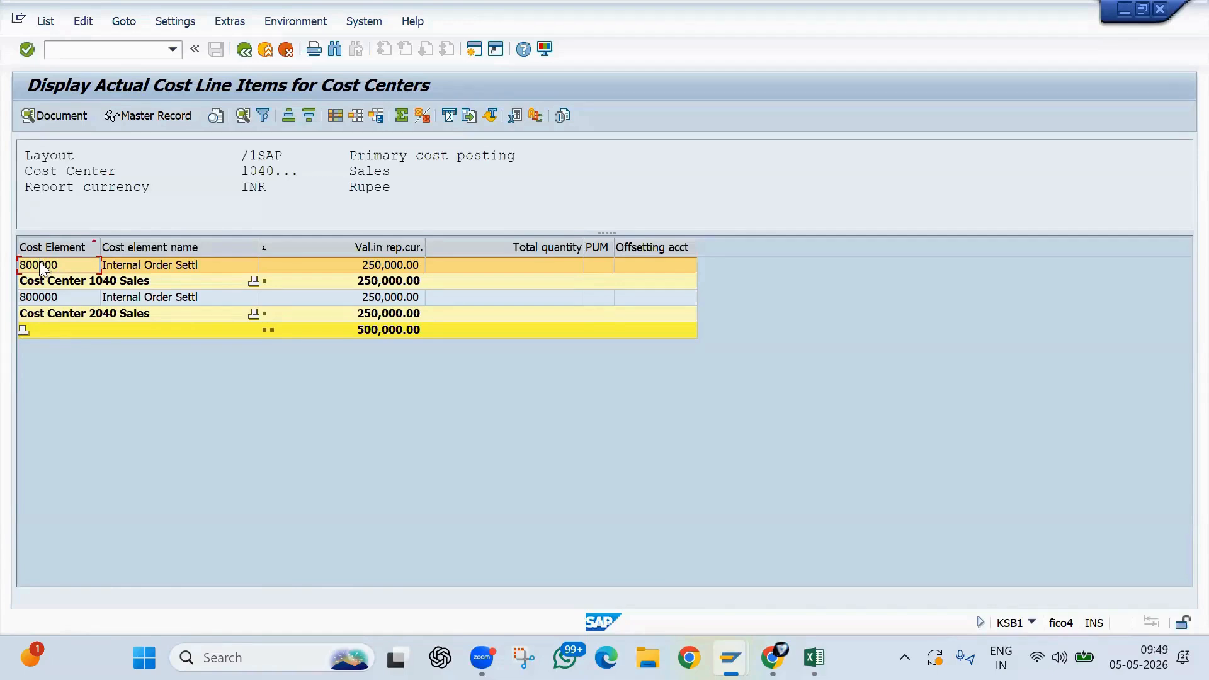
# - Switch to the Excel notes, review the Maintain Allocation Structures row (OKO6), and return to the settlement line in the SAP report
pyautogui.hotkey('alt', 'Tab')
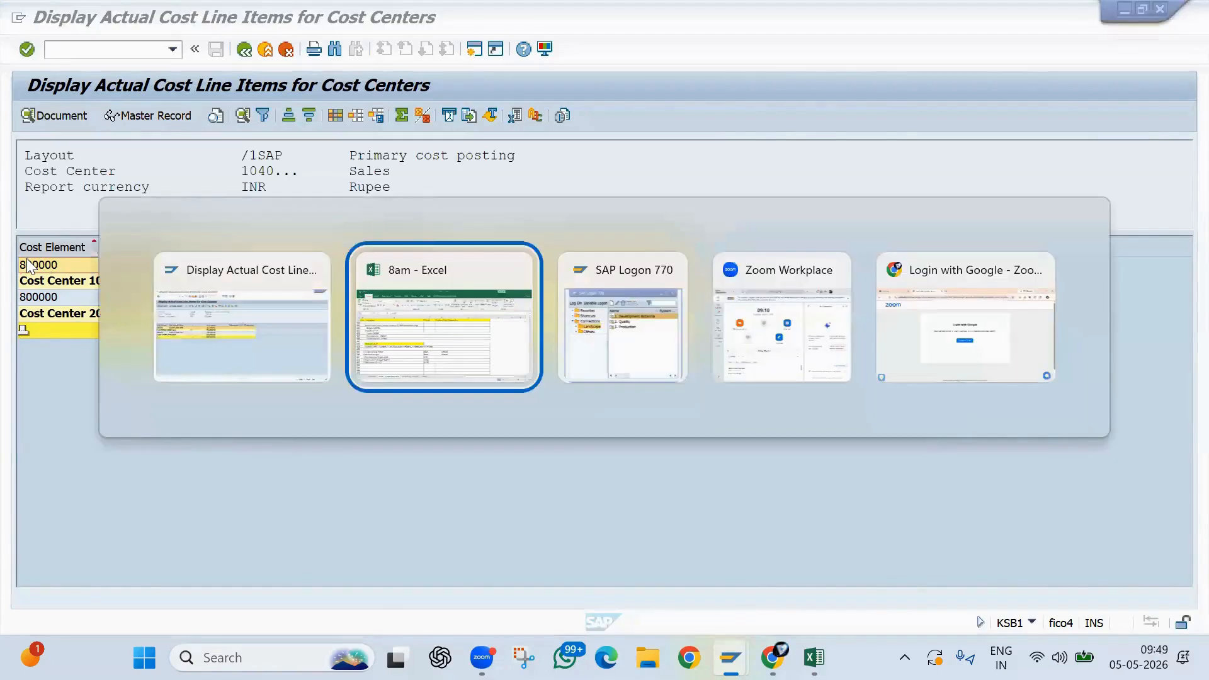
pyautogui.scroll(7, 180, 339)
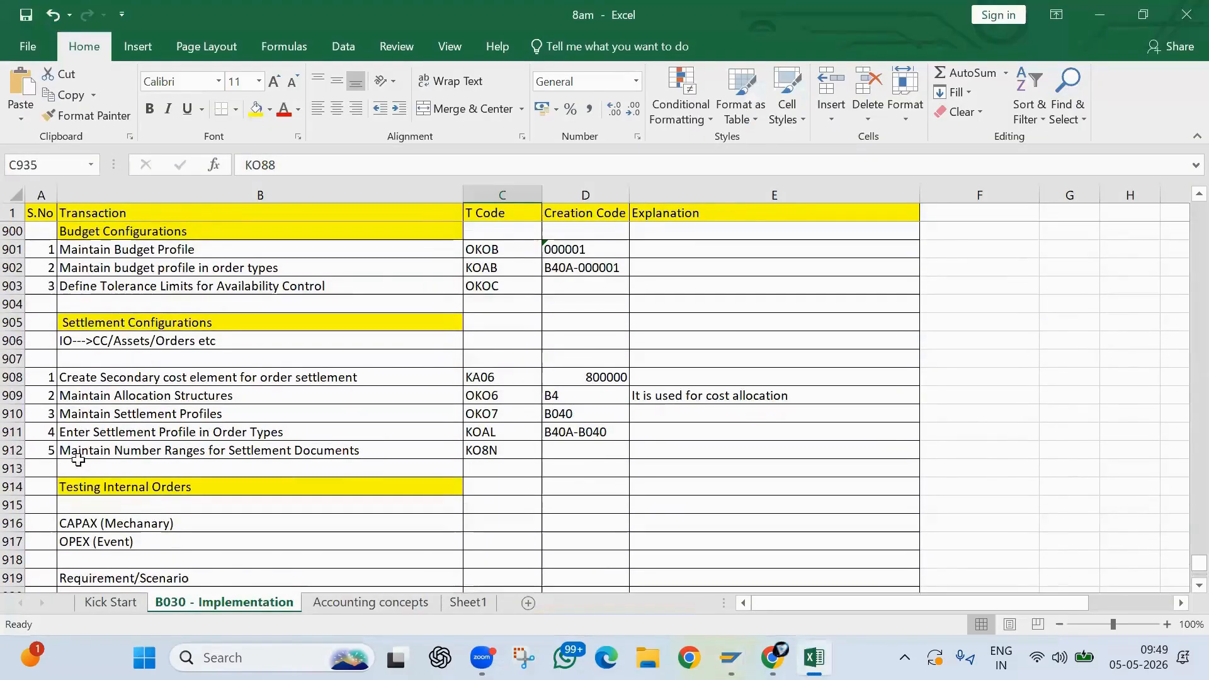
pyautogui.click(46, 395)
pyautogui.moveTo(440, 398); pyautogui.dragTo(617, 392)
pyautogui.hotkey('alt', 'Tab')
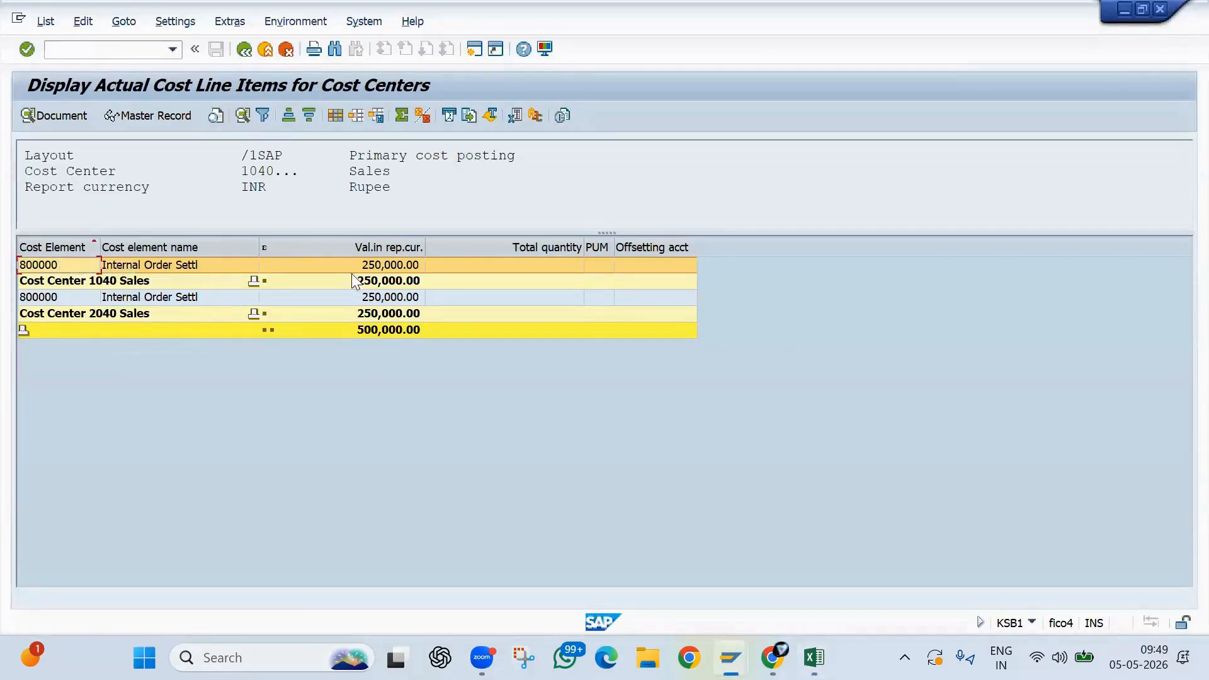
pyautogui.click(133, 265)
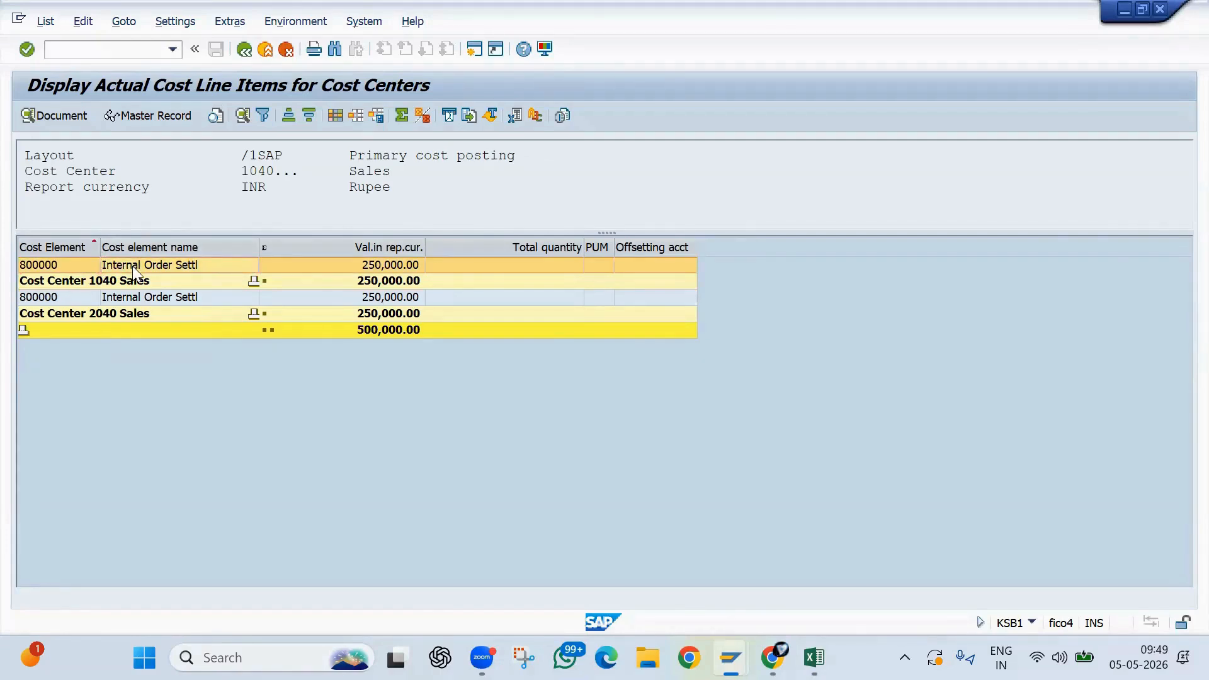
# - In the Excel notes, find the Testing Process flow and highlight its Settlement stage
pyautogui.hotkey('alt', 'Tab')
pyautogui.scroll(1, 272, 491)
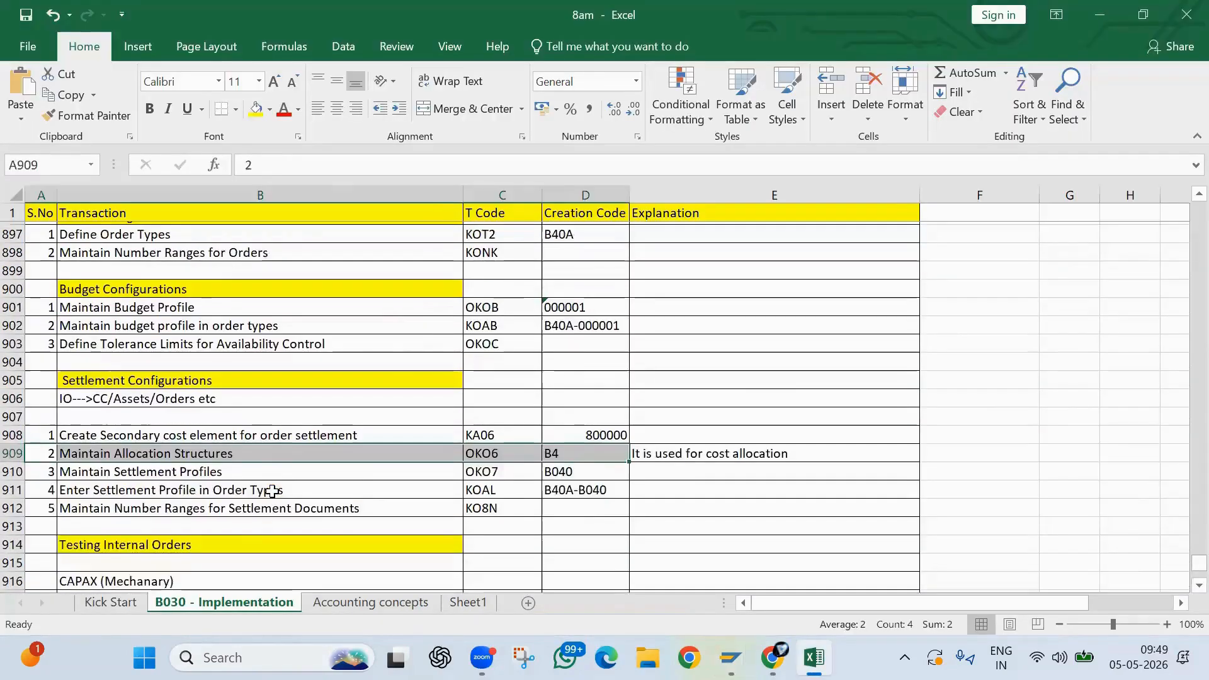
pyautogui.scroll(-6, 272, 491)
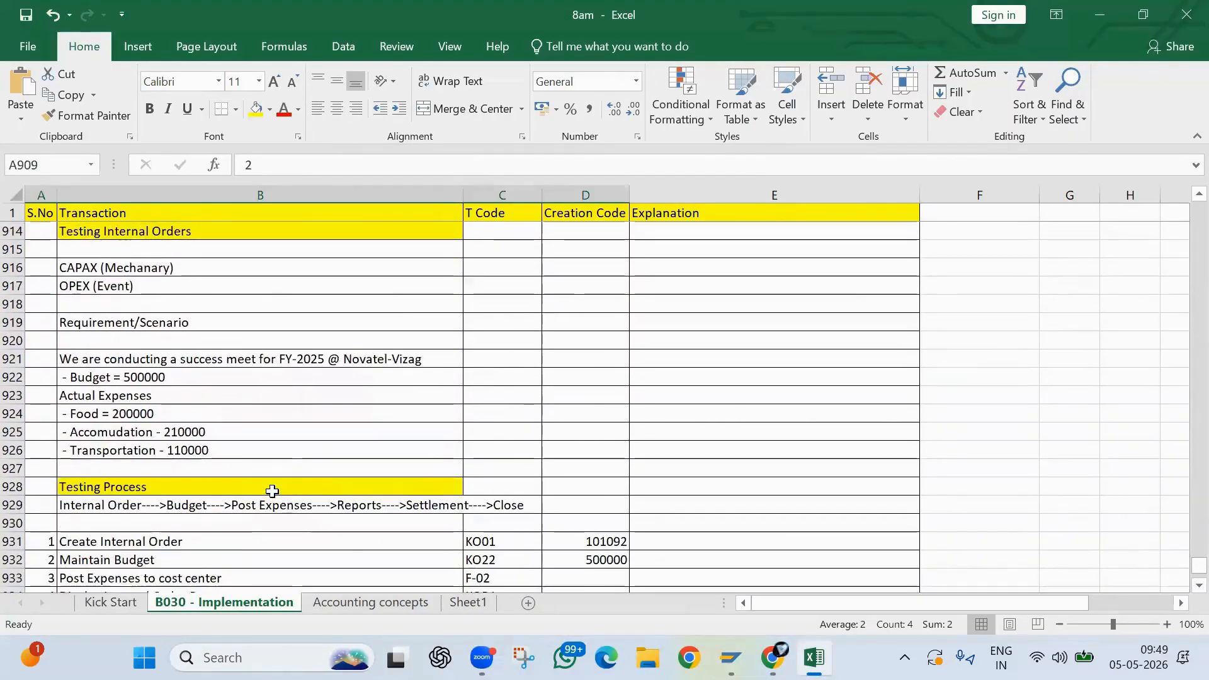
pyautogui.scroll(-1, 273, 491)
pyautogui.doubleClick(423, 455)
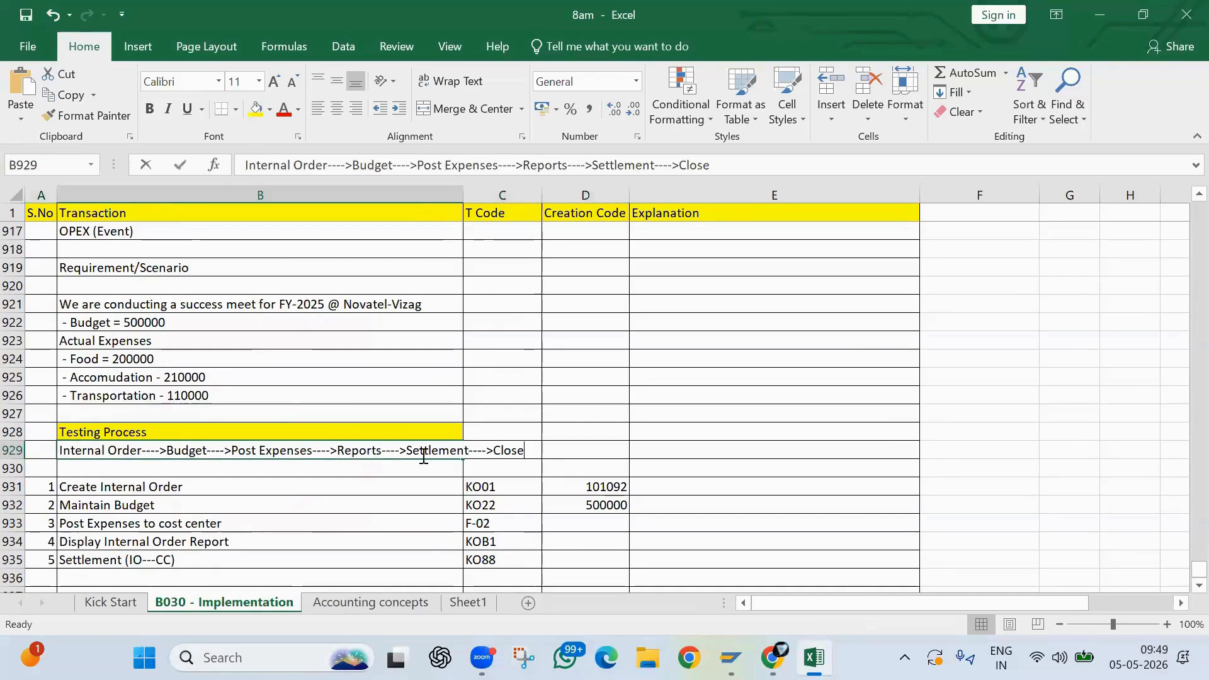
pyautogui.moveTo(406, 453); pyautogui.dragTo(470, 457)
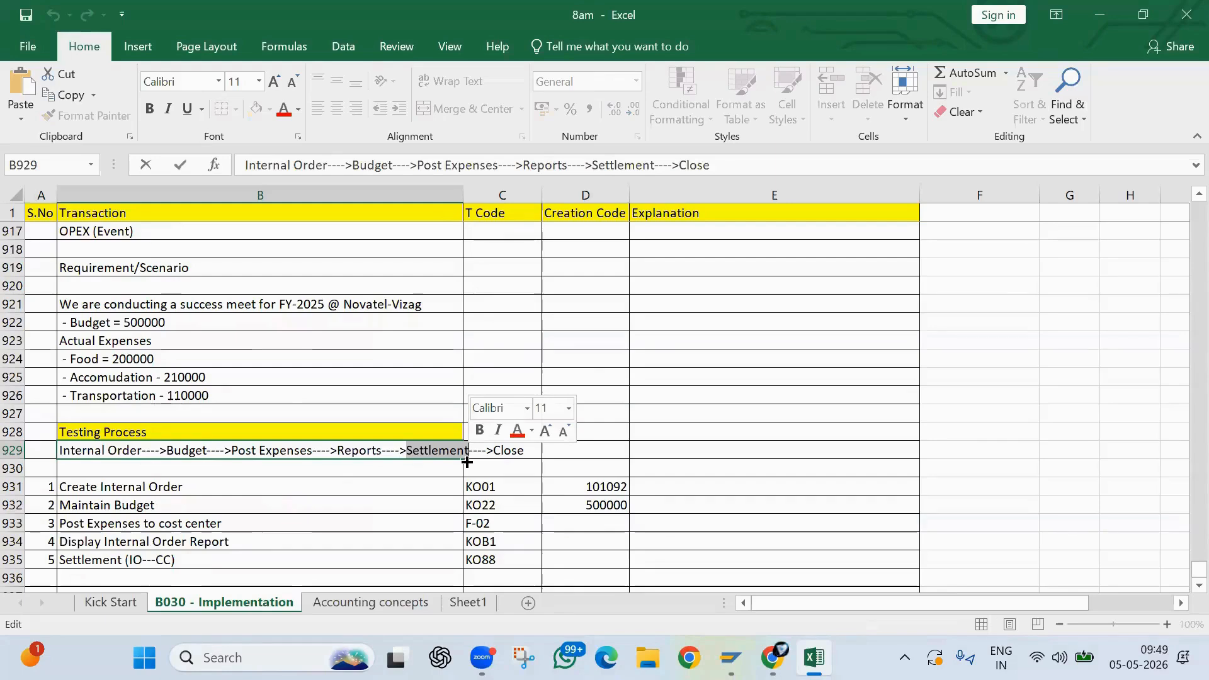
# - Switch back to SAP, leave the cost center report and open transaction KO02 for changing the internal order
pyautogui.hotkey('alt', 'Tab')
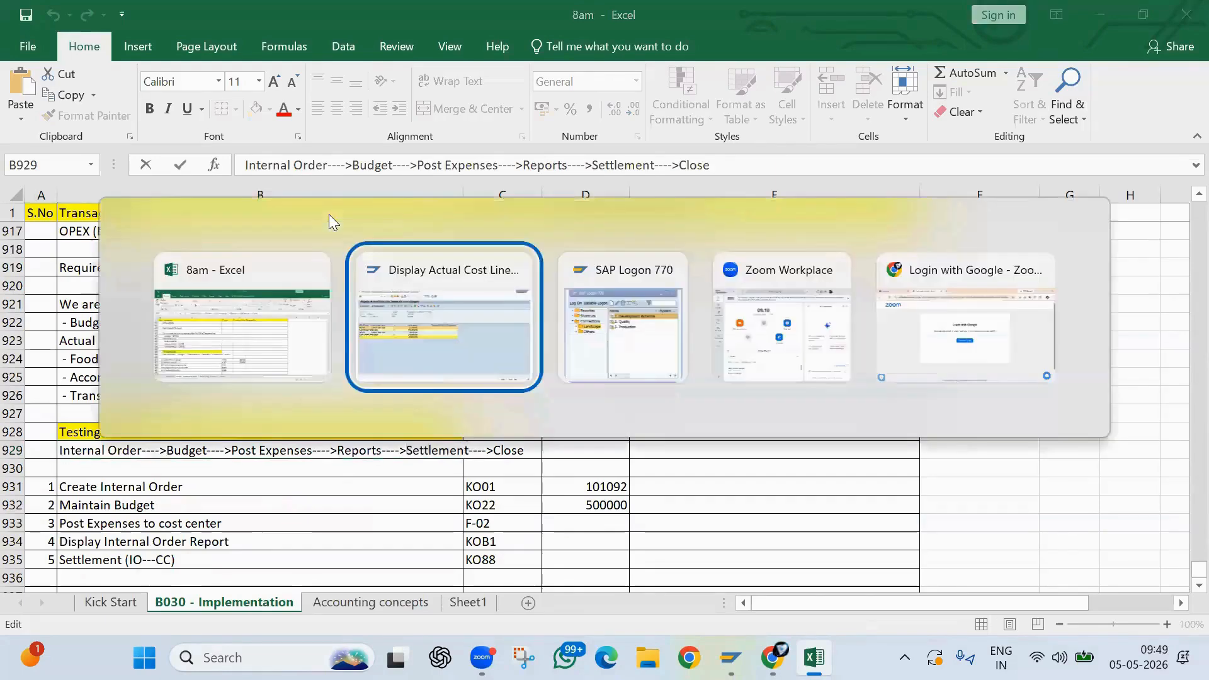
pyautogui.click(108, 50)
pyautogui.write('/n')
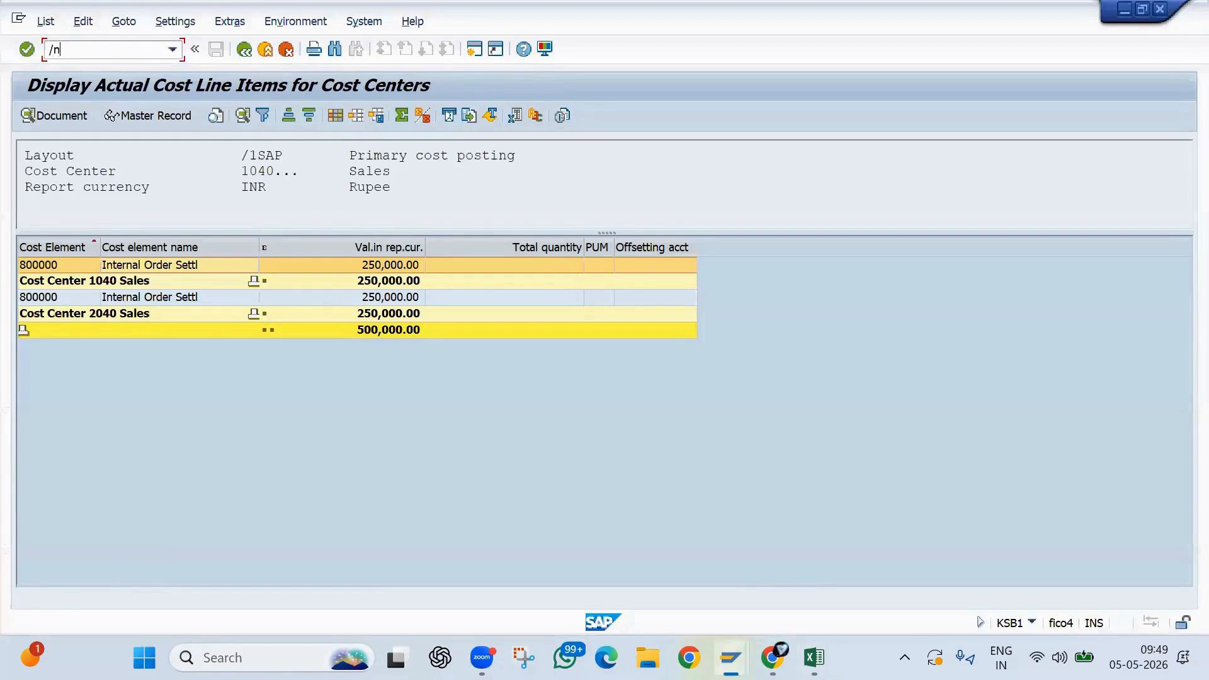
pyautogui.press('Return')
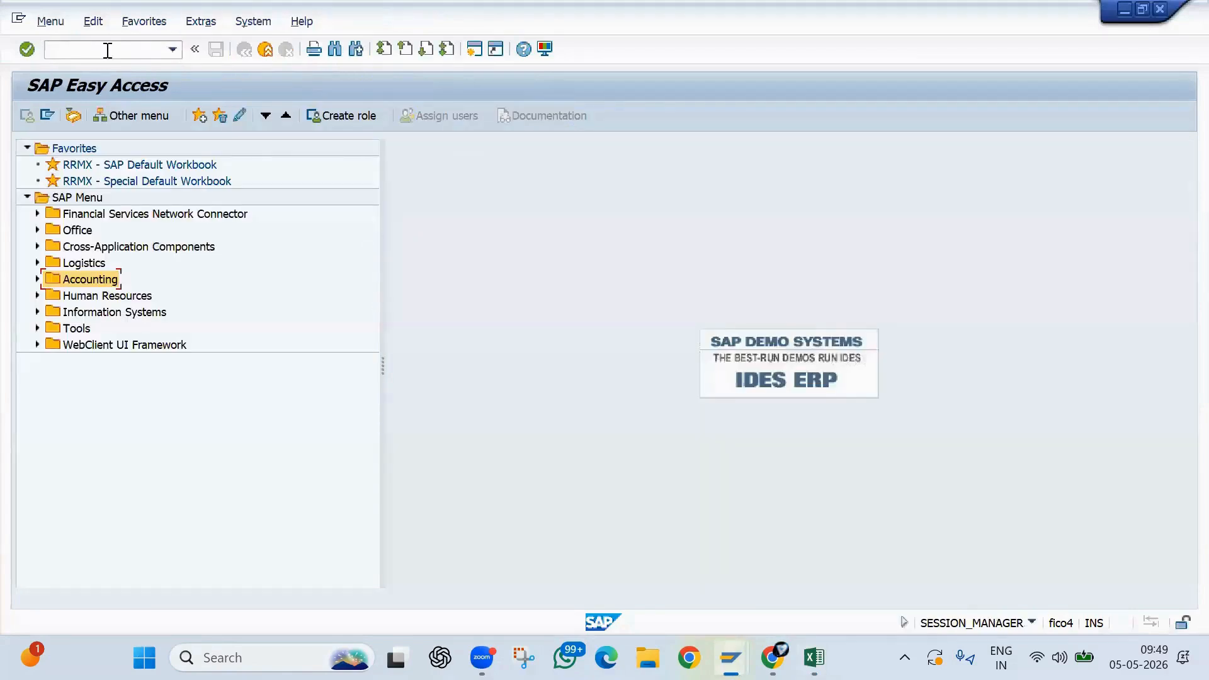
pyautogui.write('ko02')
pyautogui.press('Return')
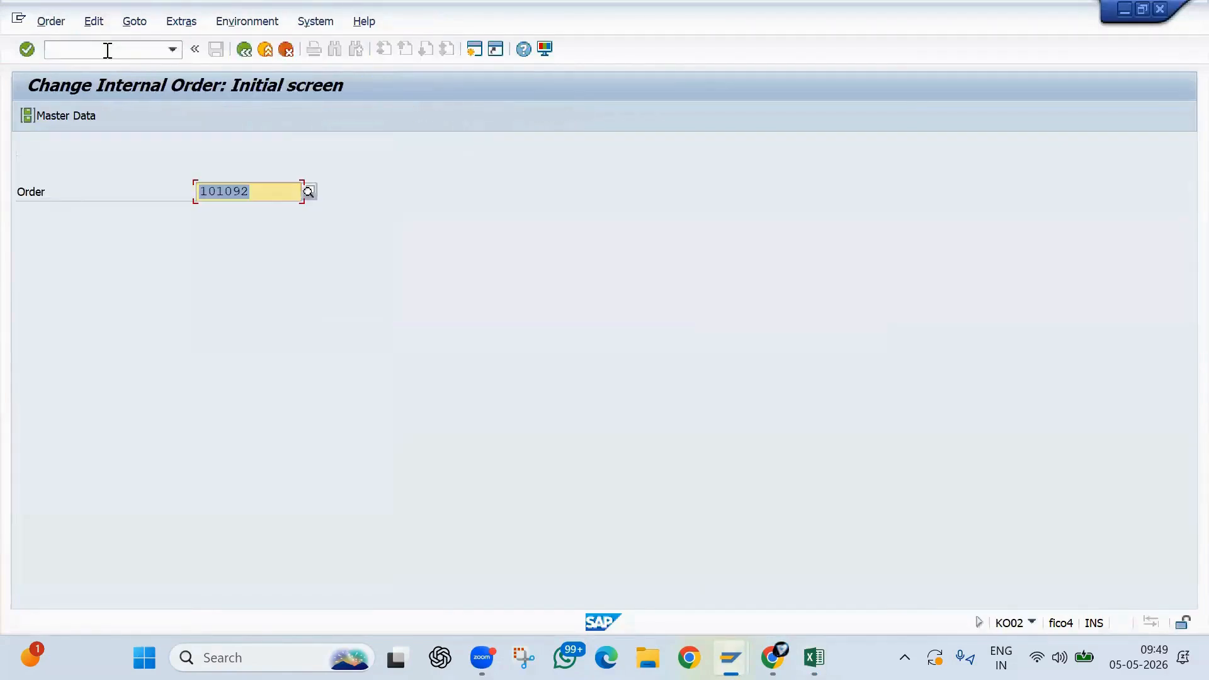